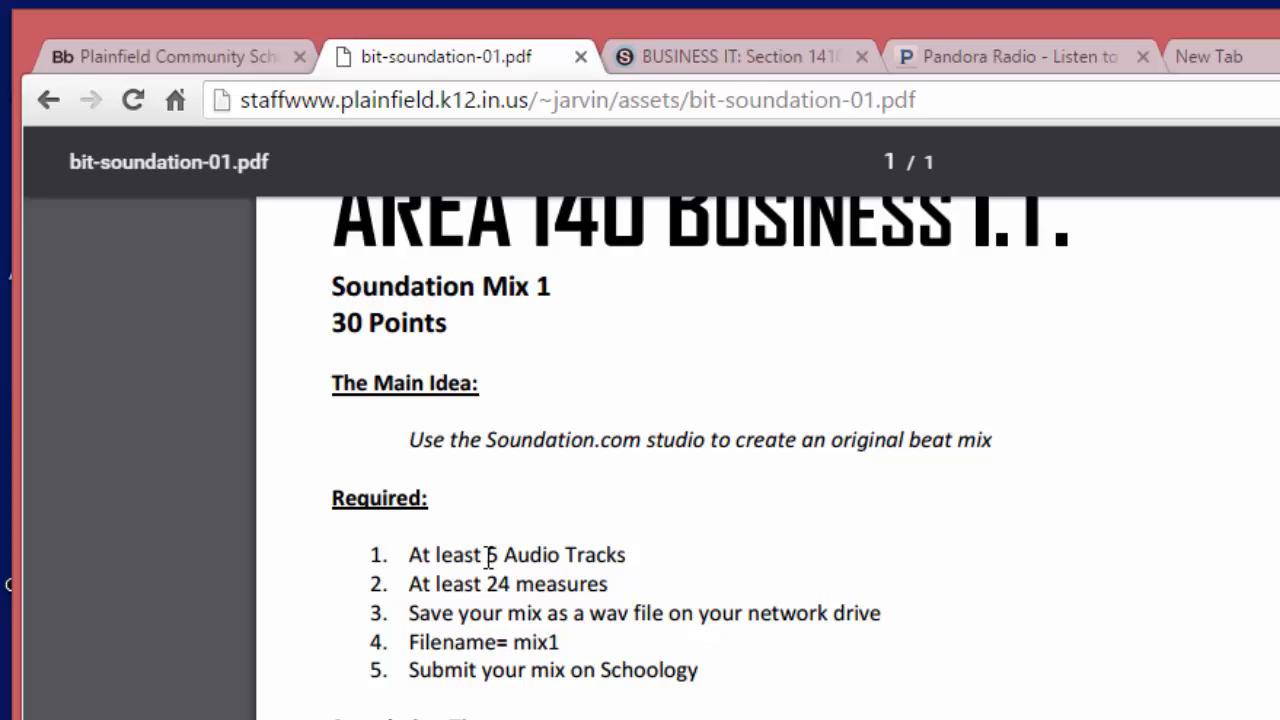
Review the Soundation Mix 1 requirements, highlighting the audio tracks, measures, wav file, filename and Schoology submission items
left_click_drag(484, 556, 629, 554)
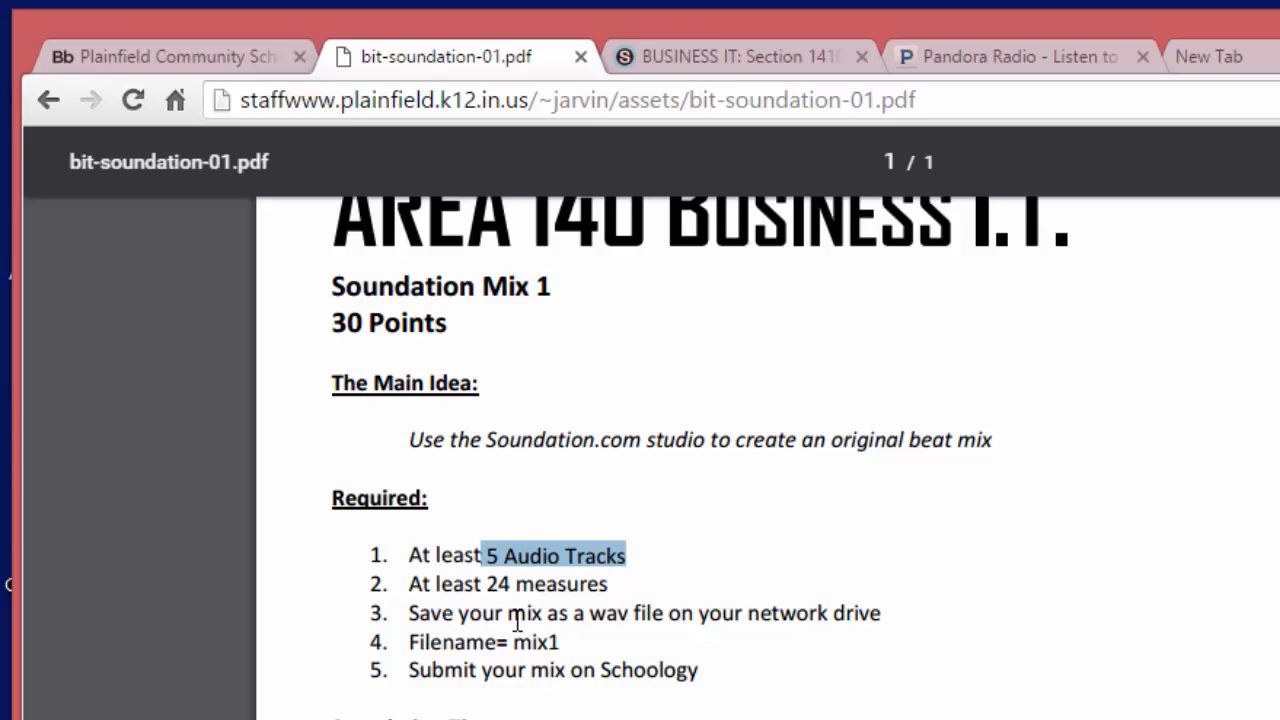
left_click_drag(484, 586, 608, 587)
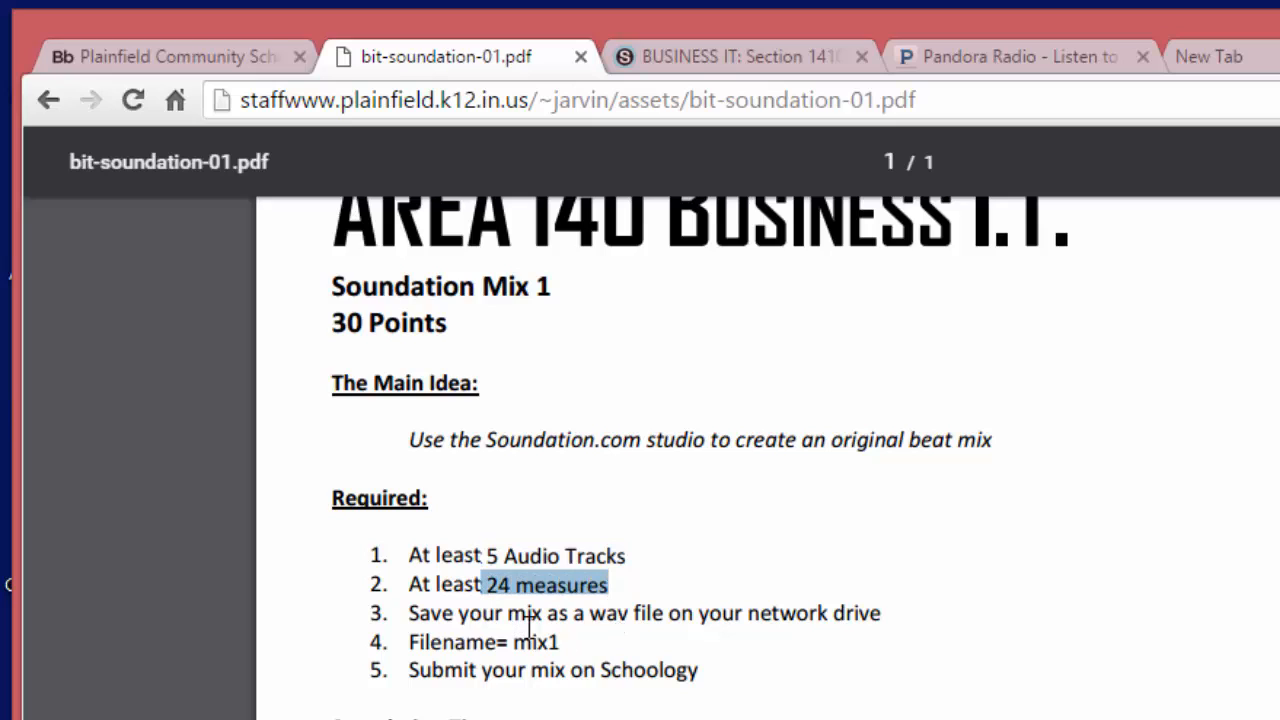
left_click_drag(510, 613, 882, 616)
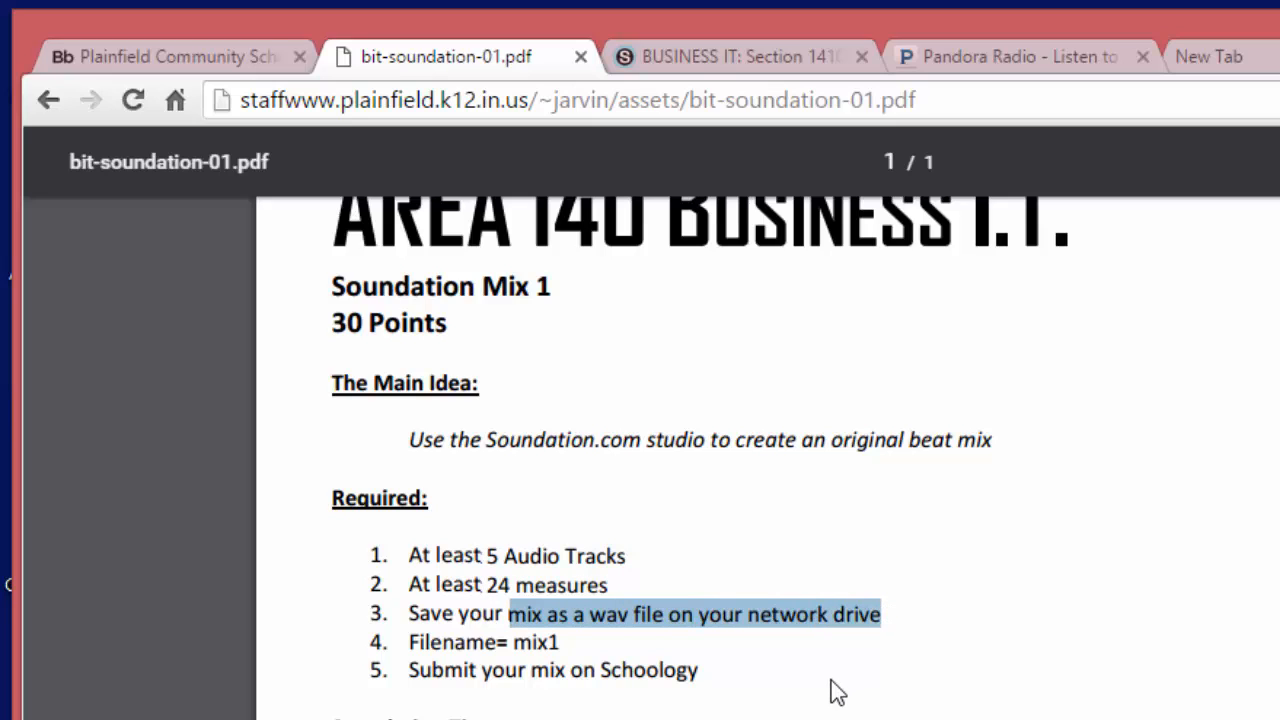
left_click_drag(515, 645, 561, 645)
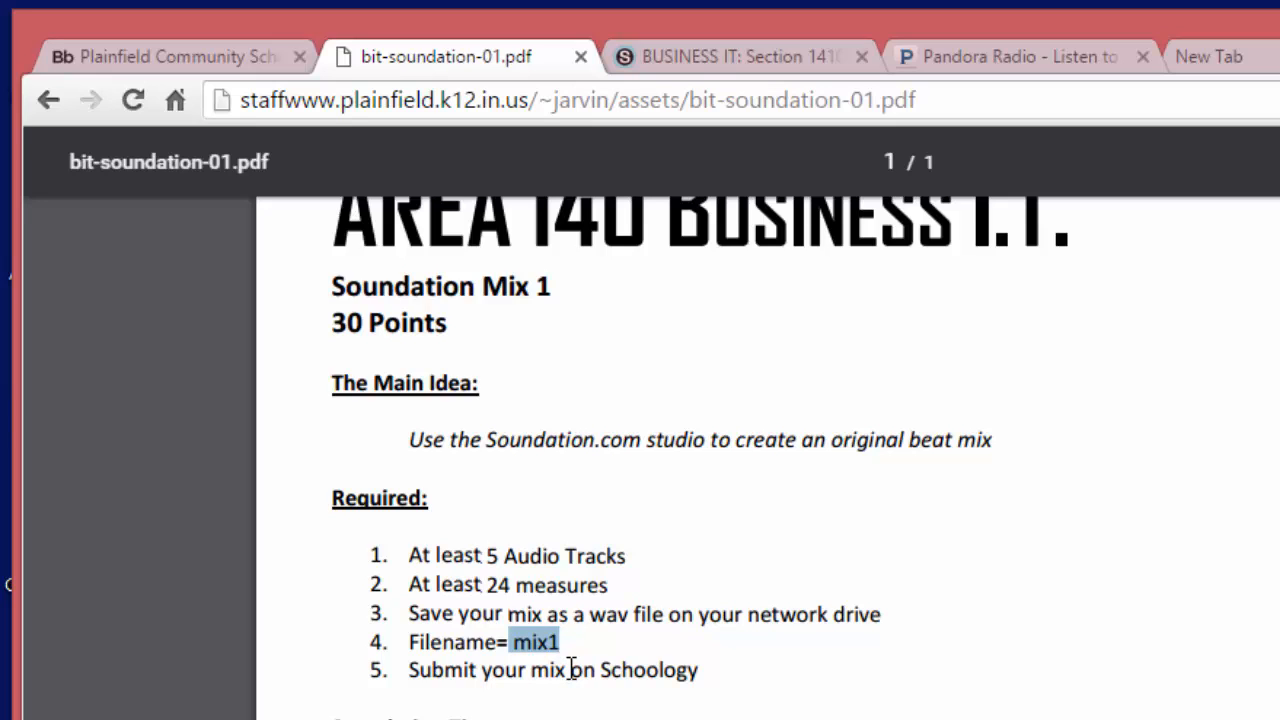
left_click_drag(603, 670, 690, 670)
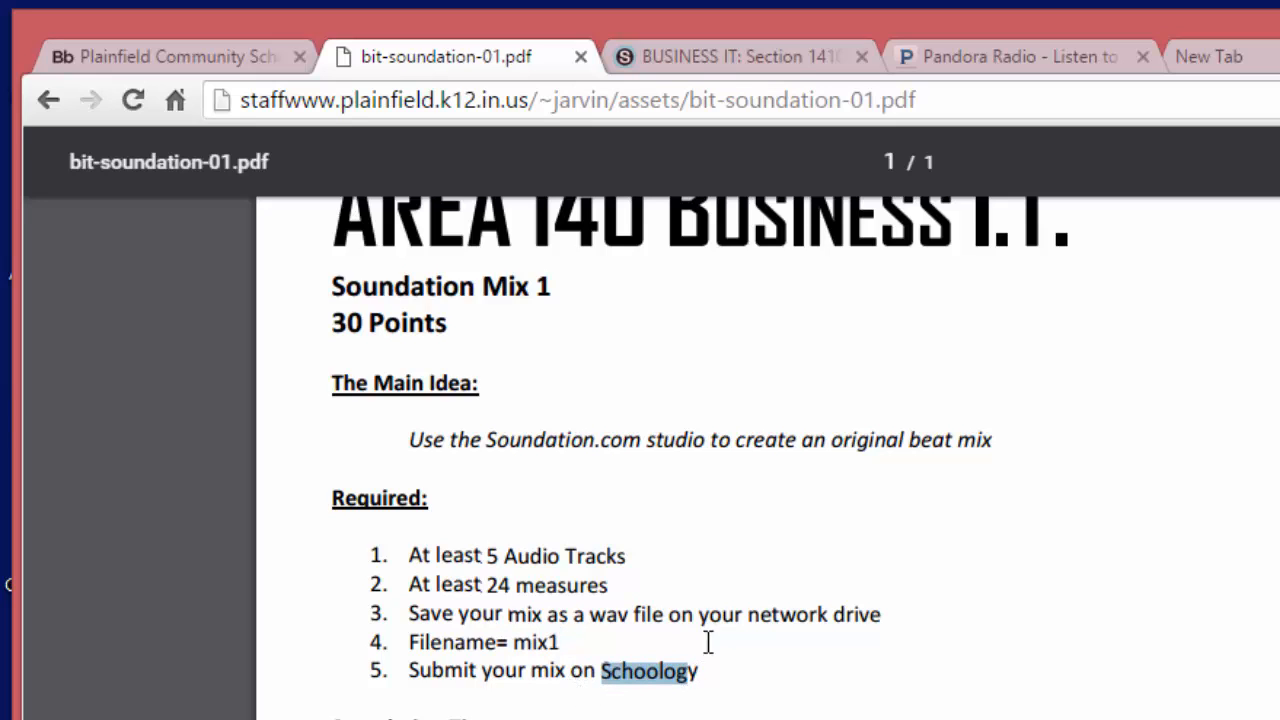
Look at the Schoology course materials and read the Soundation Tips in the assignment PDF
left_click(787, 64)
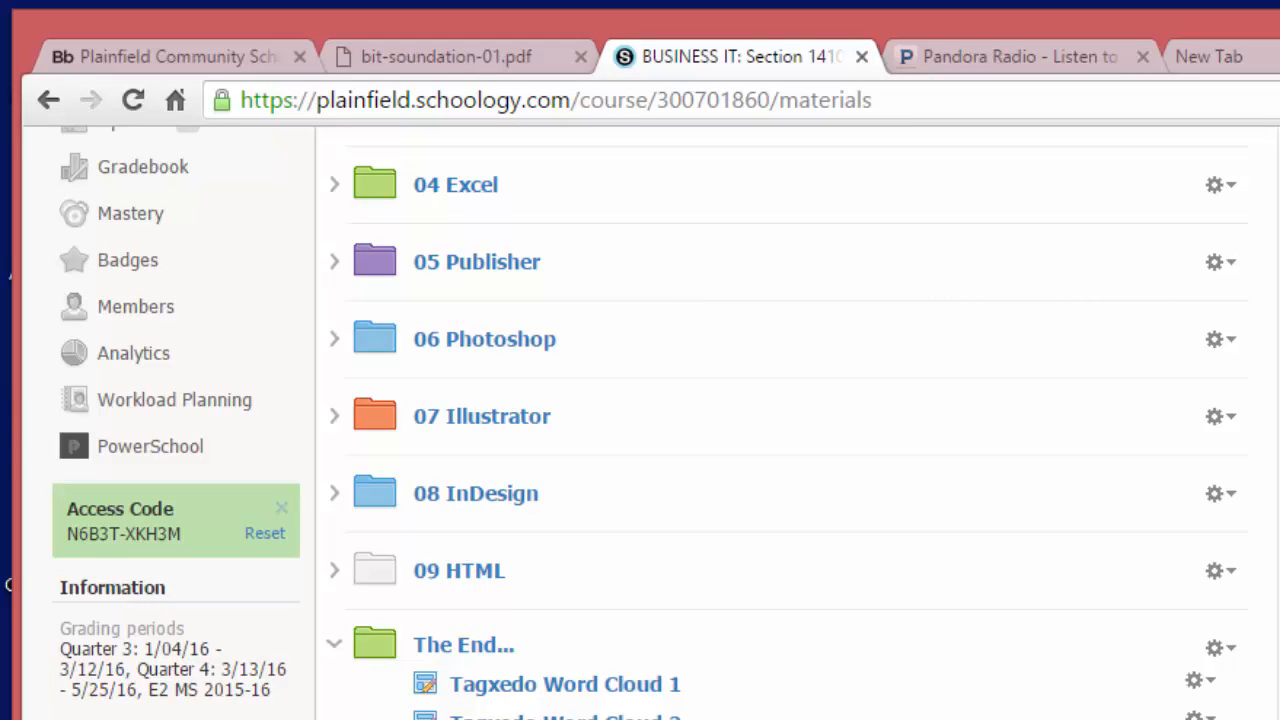
left_click(480, 56)
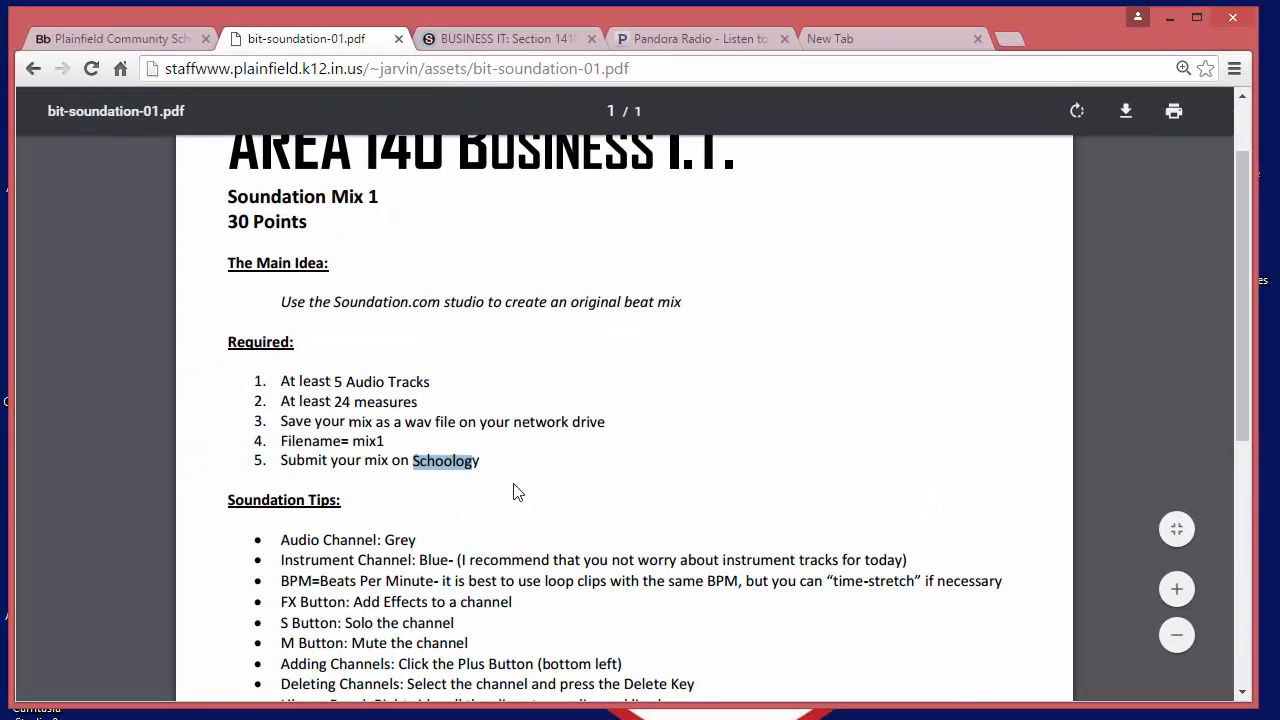
scroll(515, 492, "down", 2)
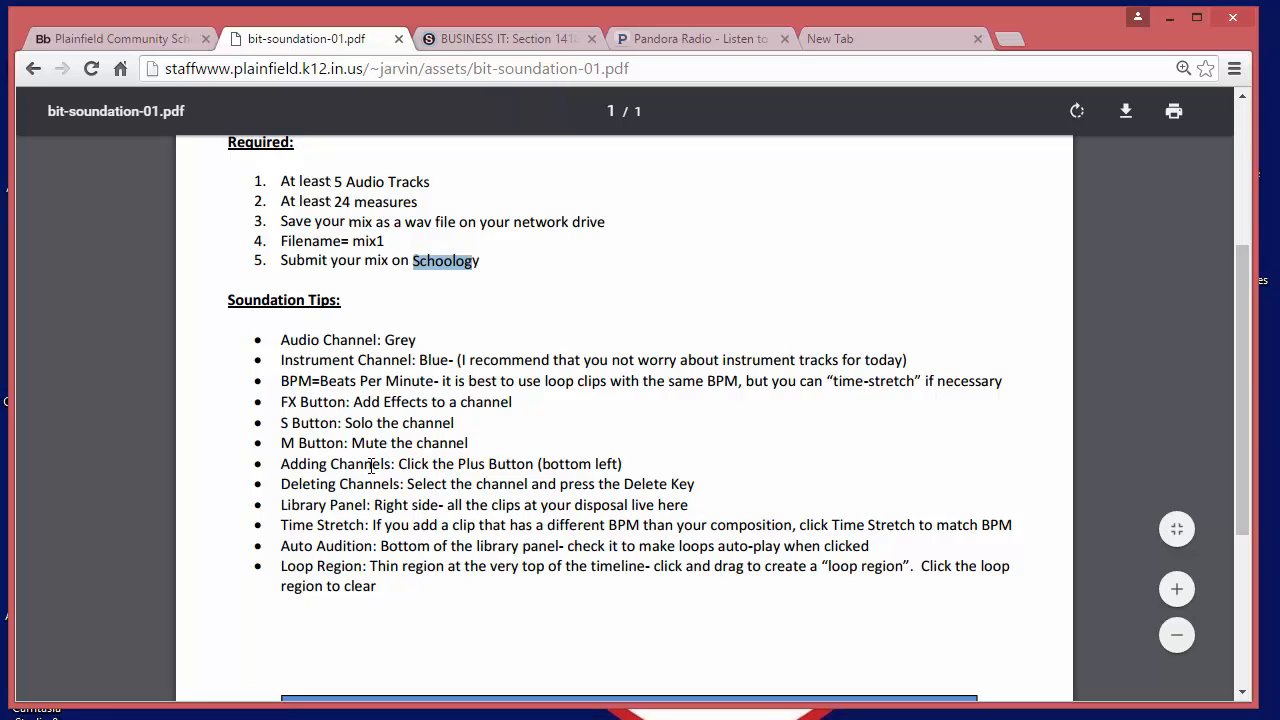
scroll(395, 437, "up", 3)
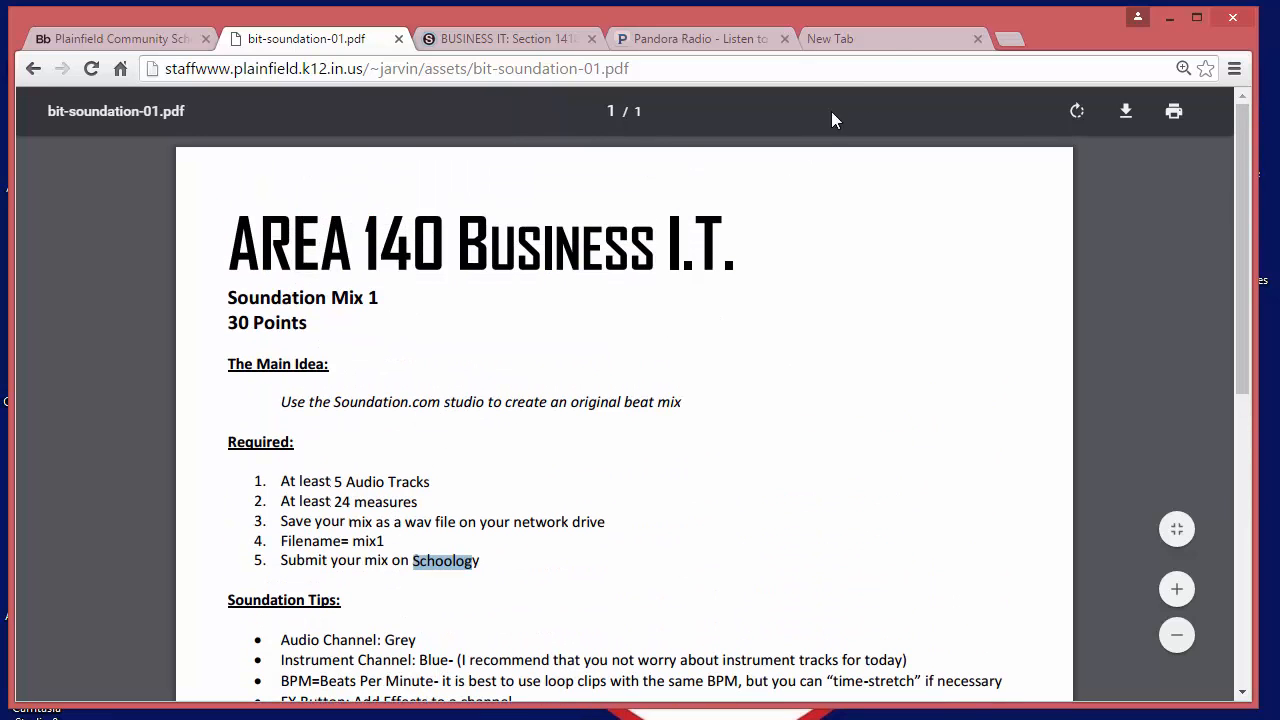
Open soundation.com in the empty browser tab and launch the Soundation studio
left_click(895, 46)
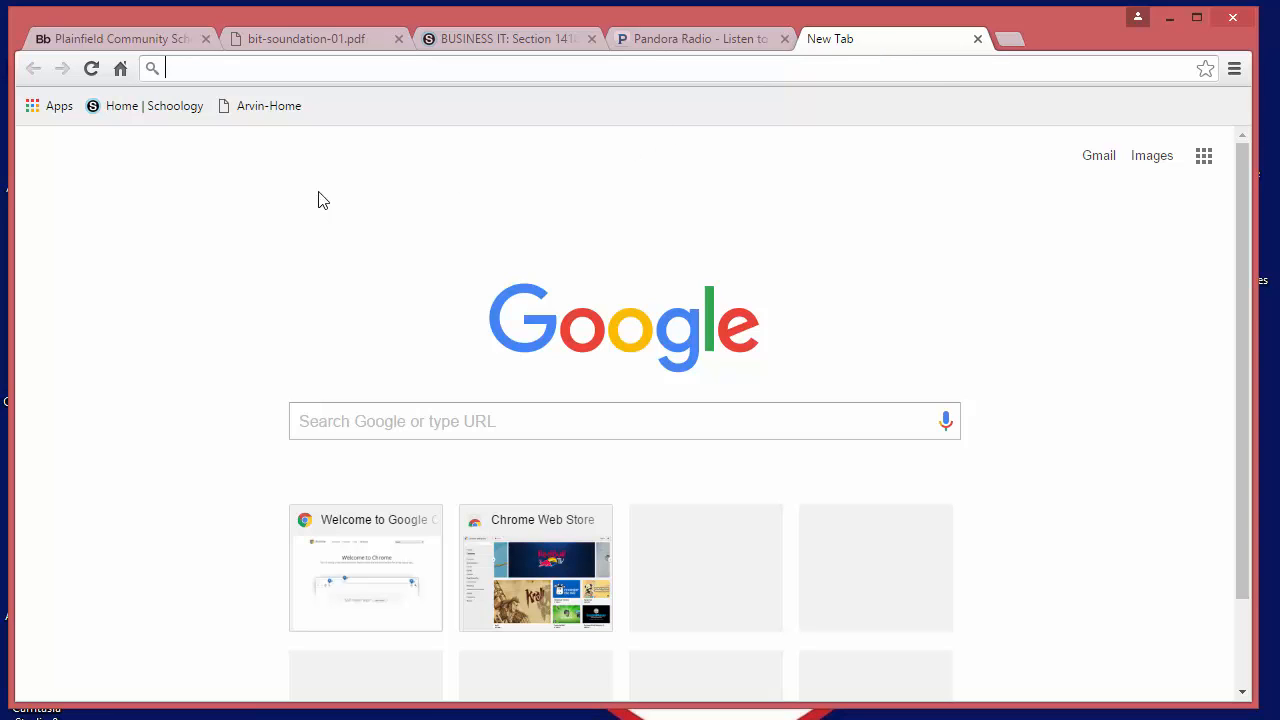
left_click(187, 69)
type("sounda")
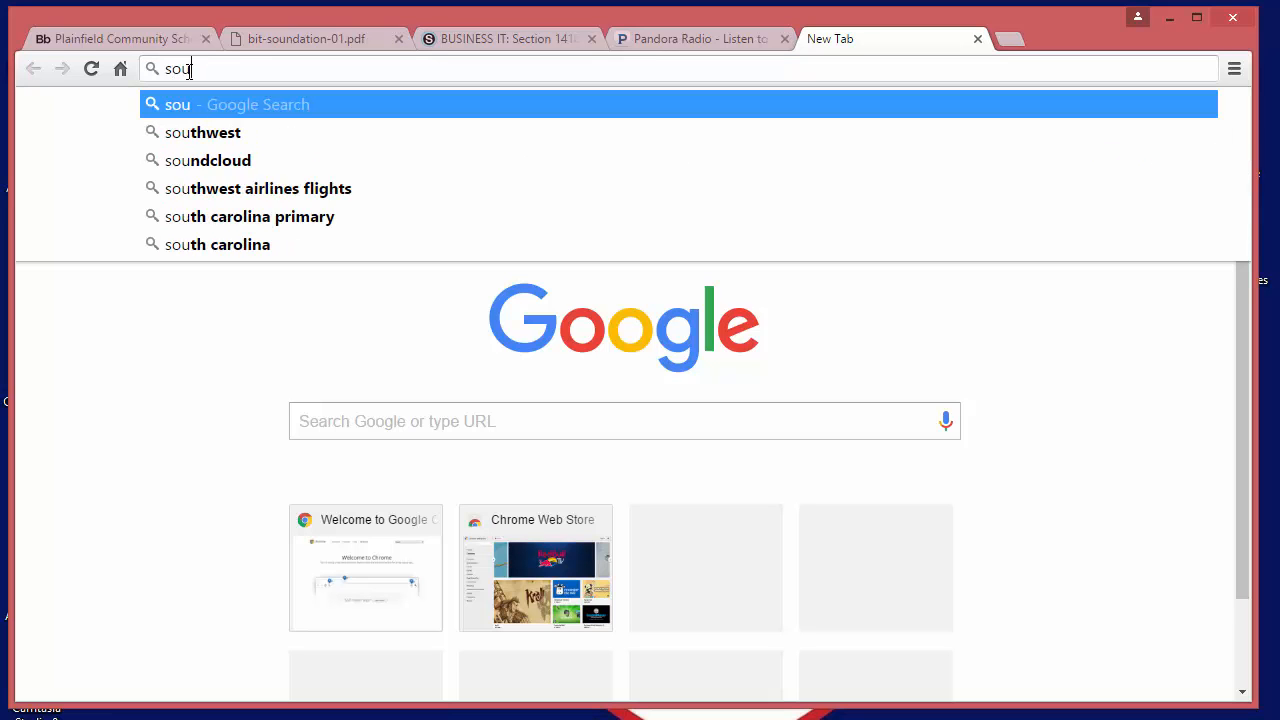
type("tion.co")
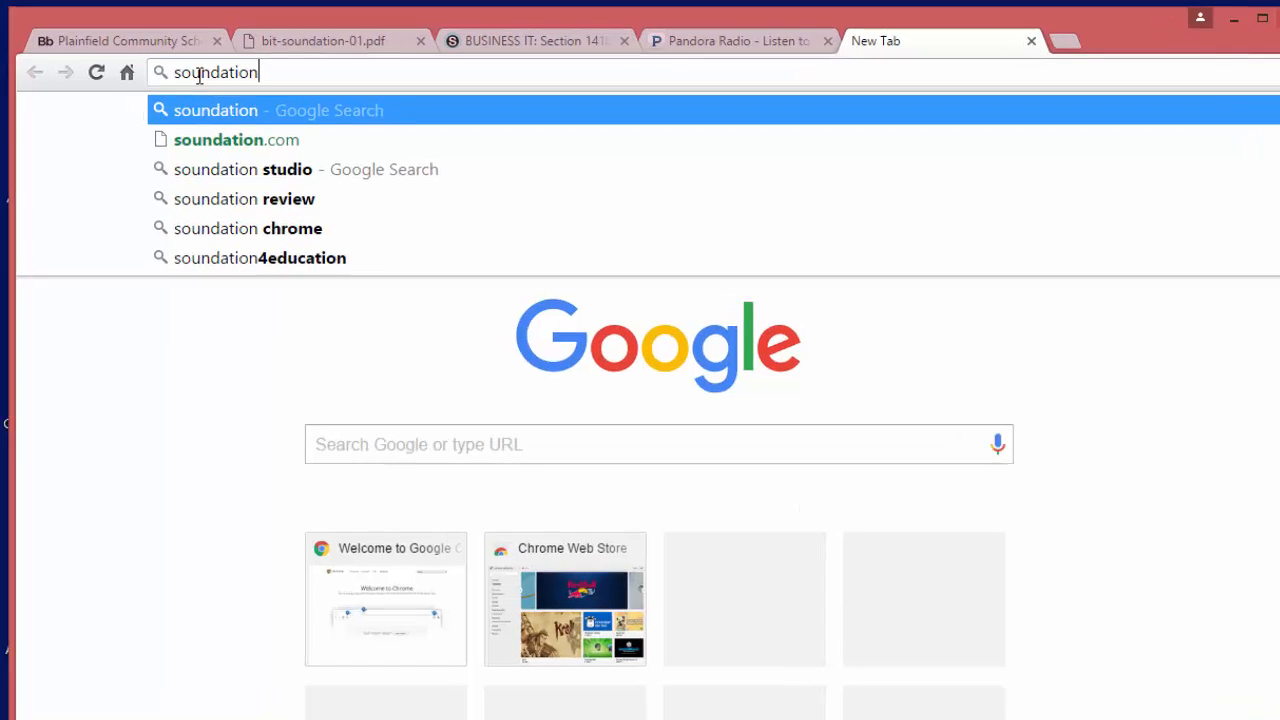
type("m")
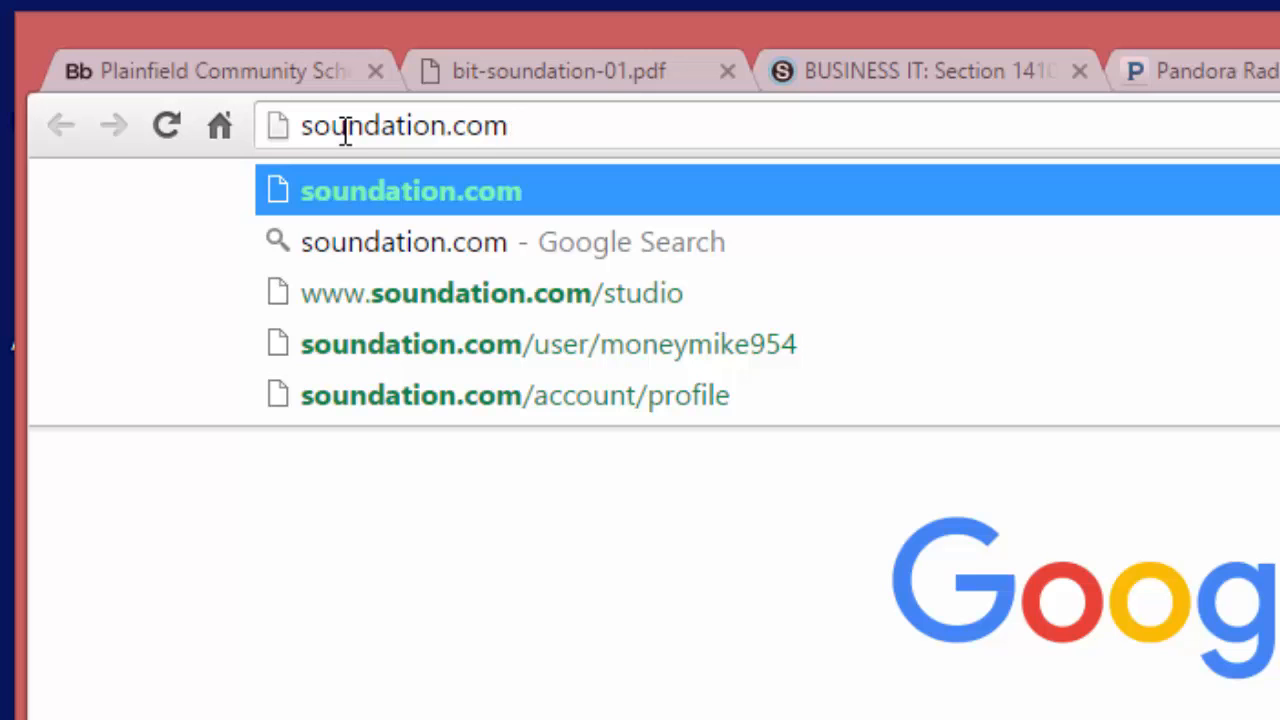
key("Return")
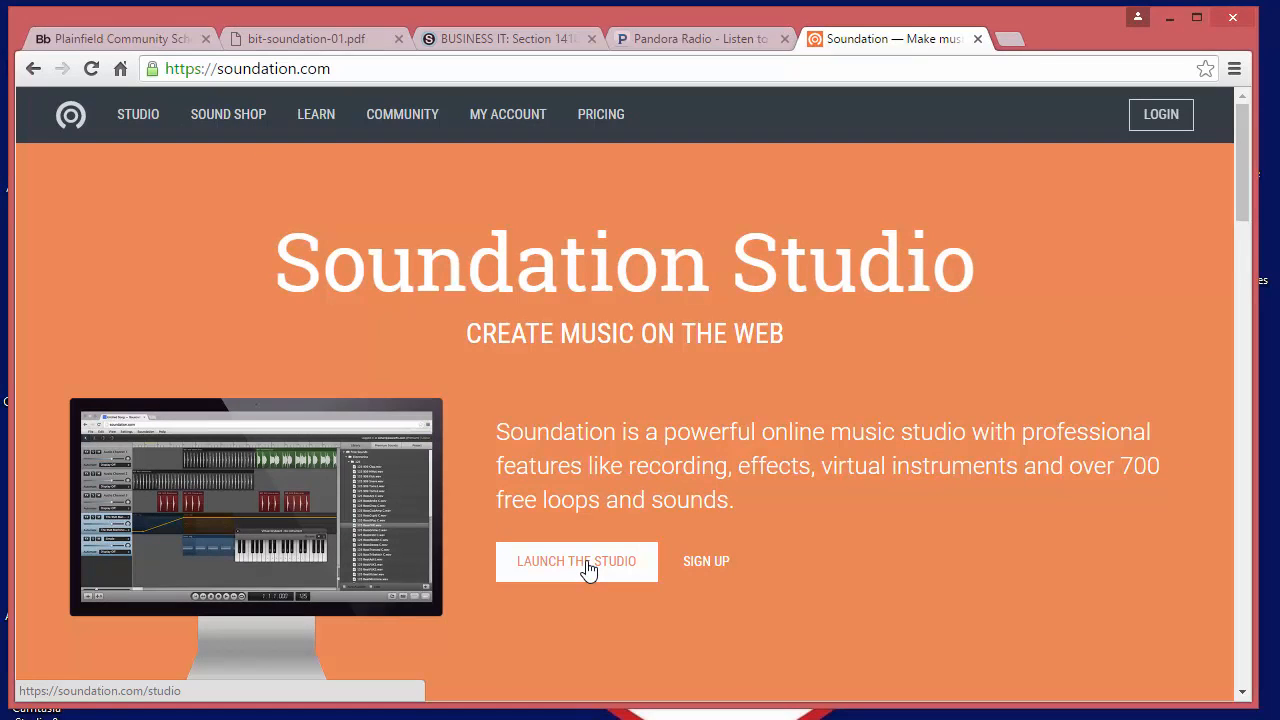
left_click(588, 566)
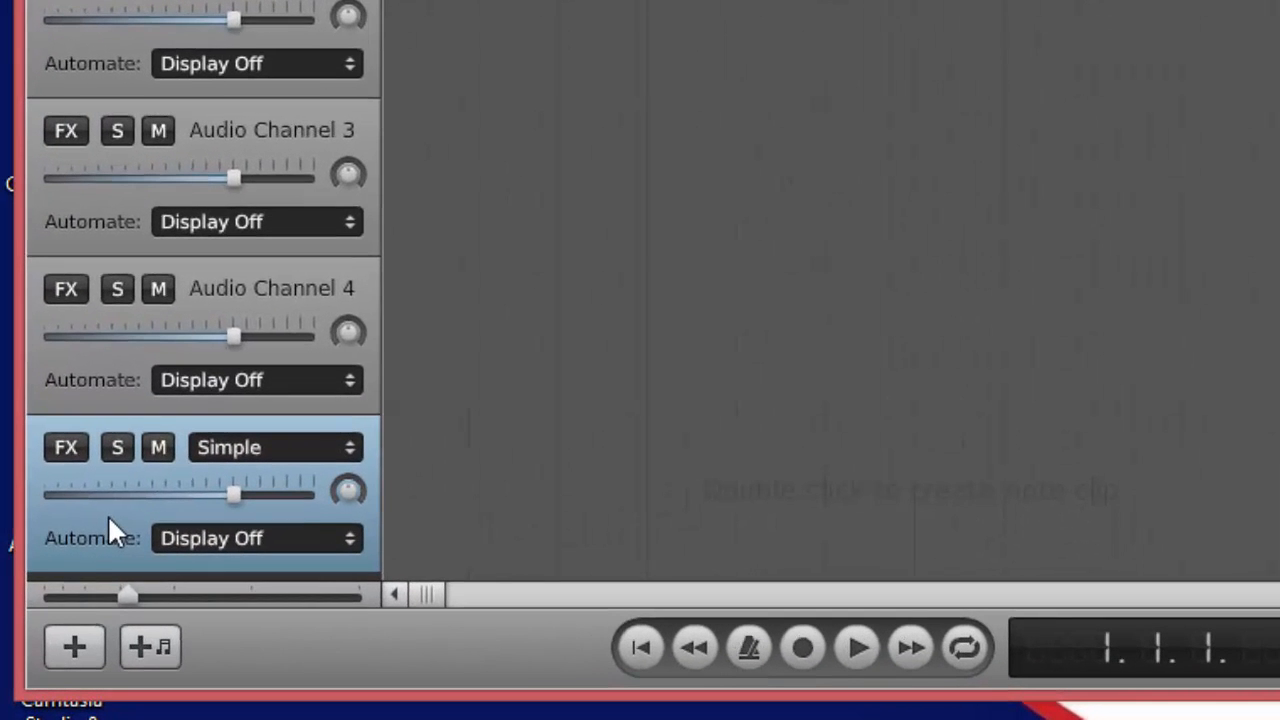
Delete the Simple instrument channel and add a fifth audio channel
left_click(107, 514)
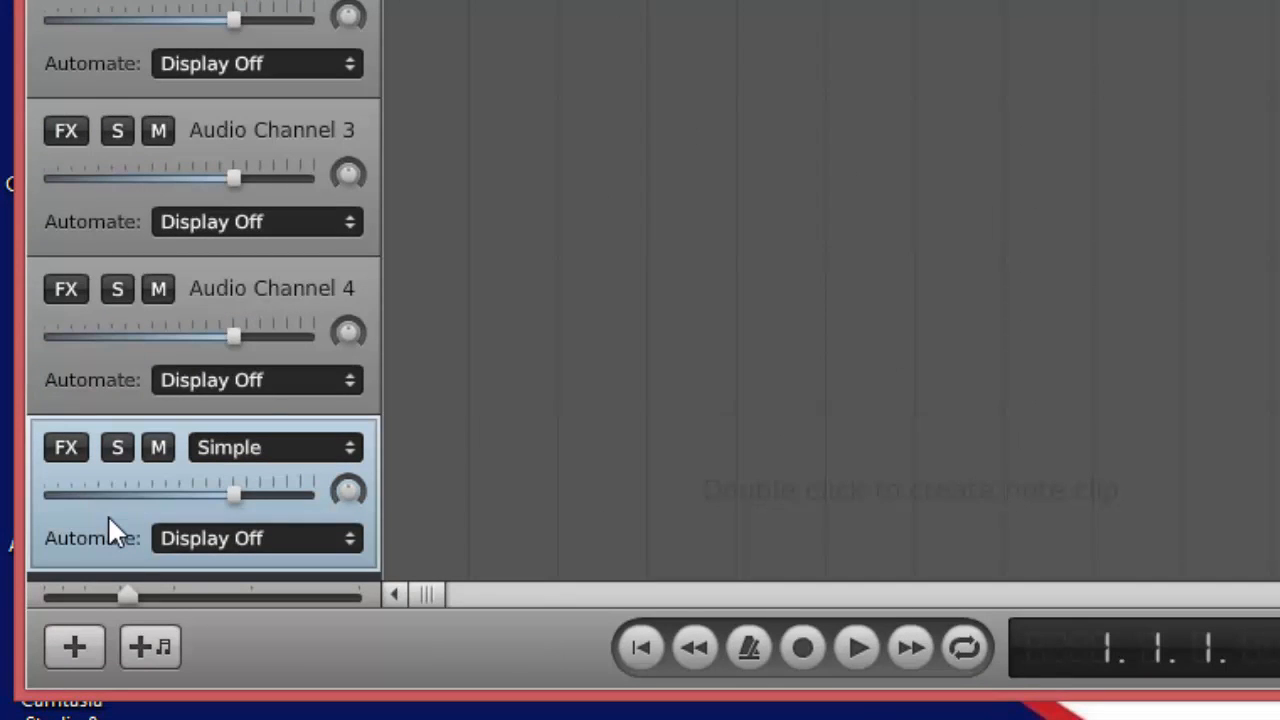
key("Delete")
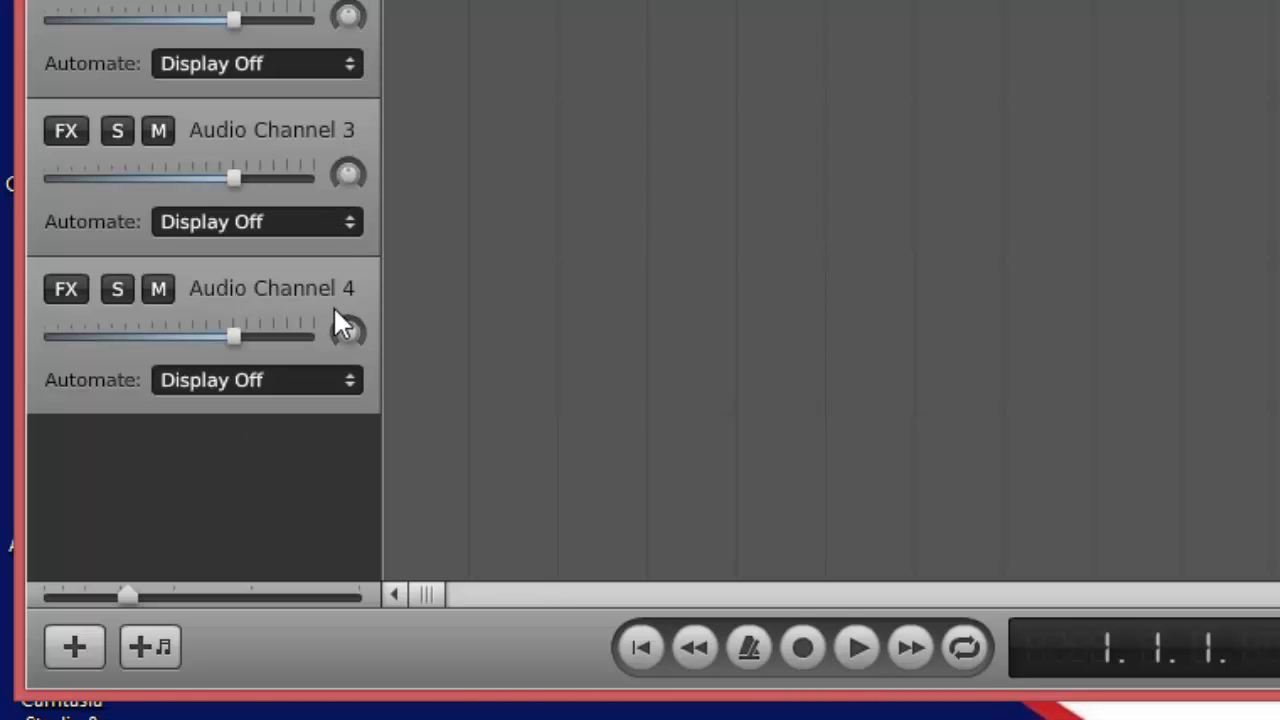
left_click(70, 645)
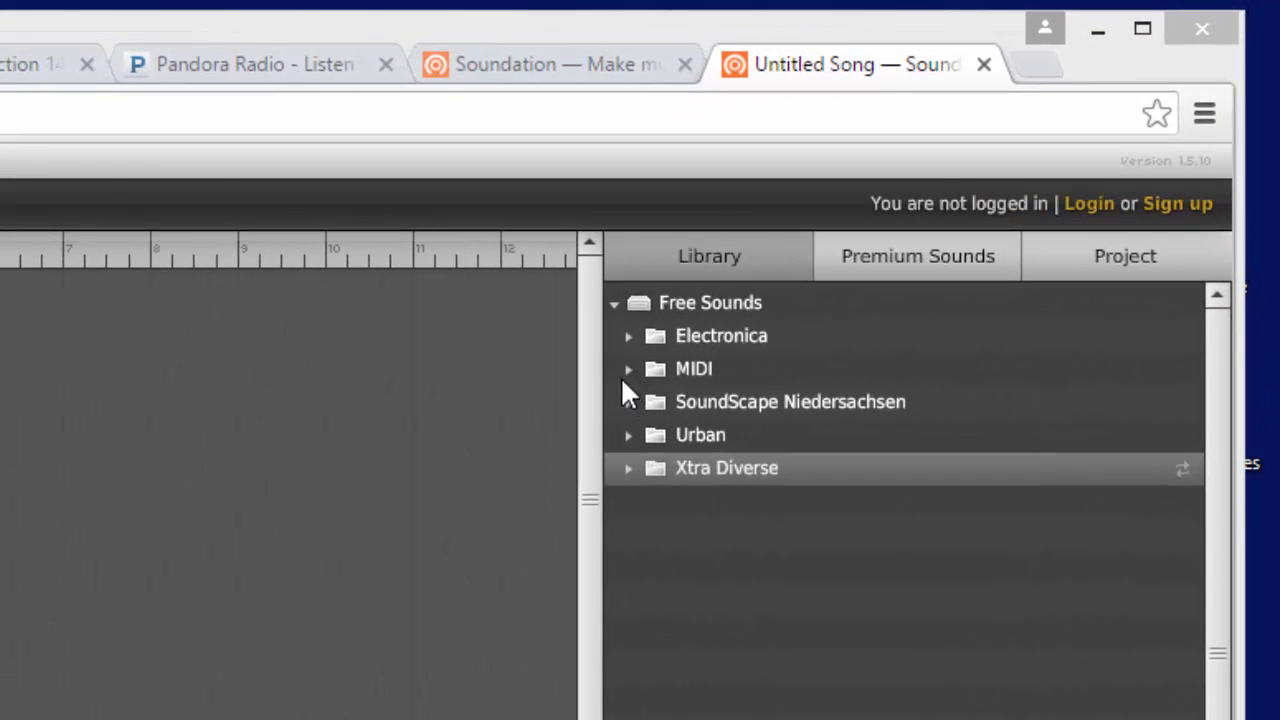
Look into the MIDI, Electronica and Urban folders of the Free Sounds library and expand the Xtra Diverse folder
left_click(629, 369)
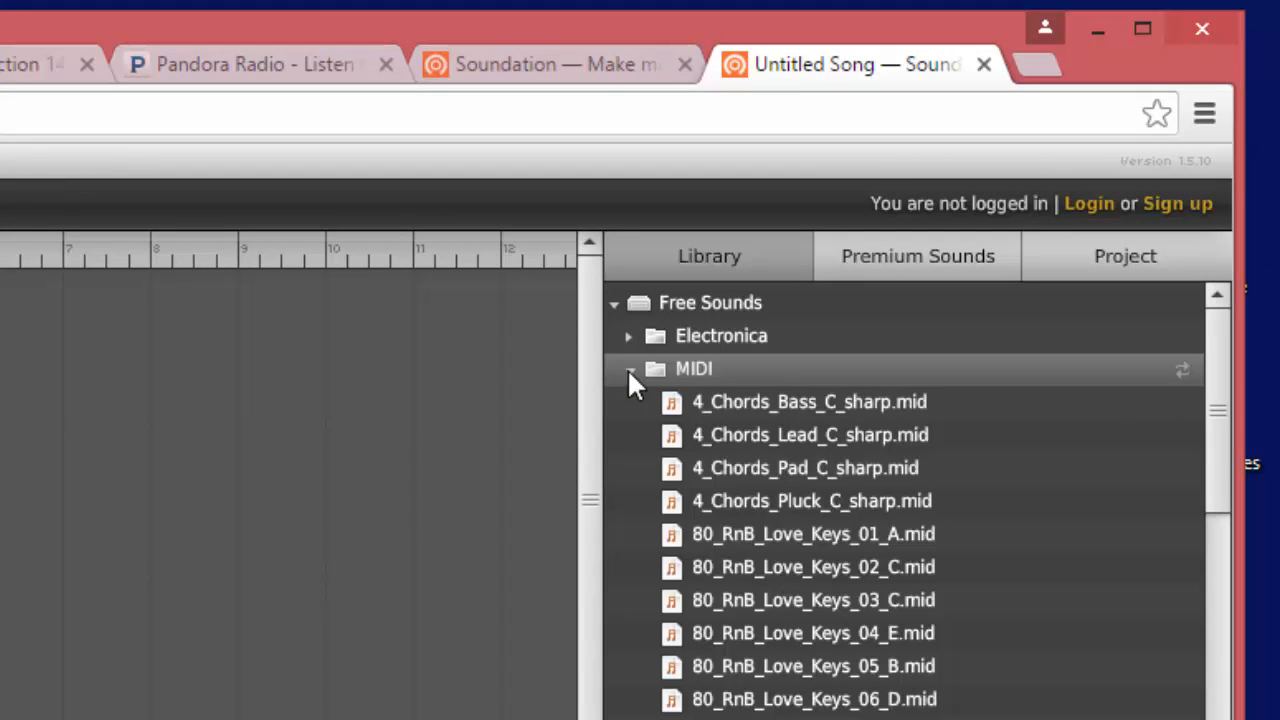
left_click(628, 370)
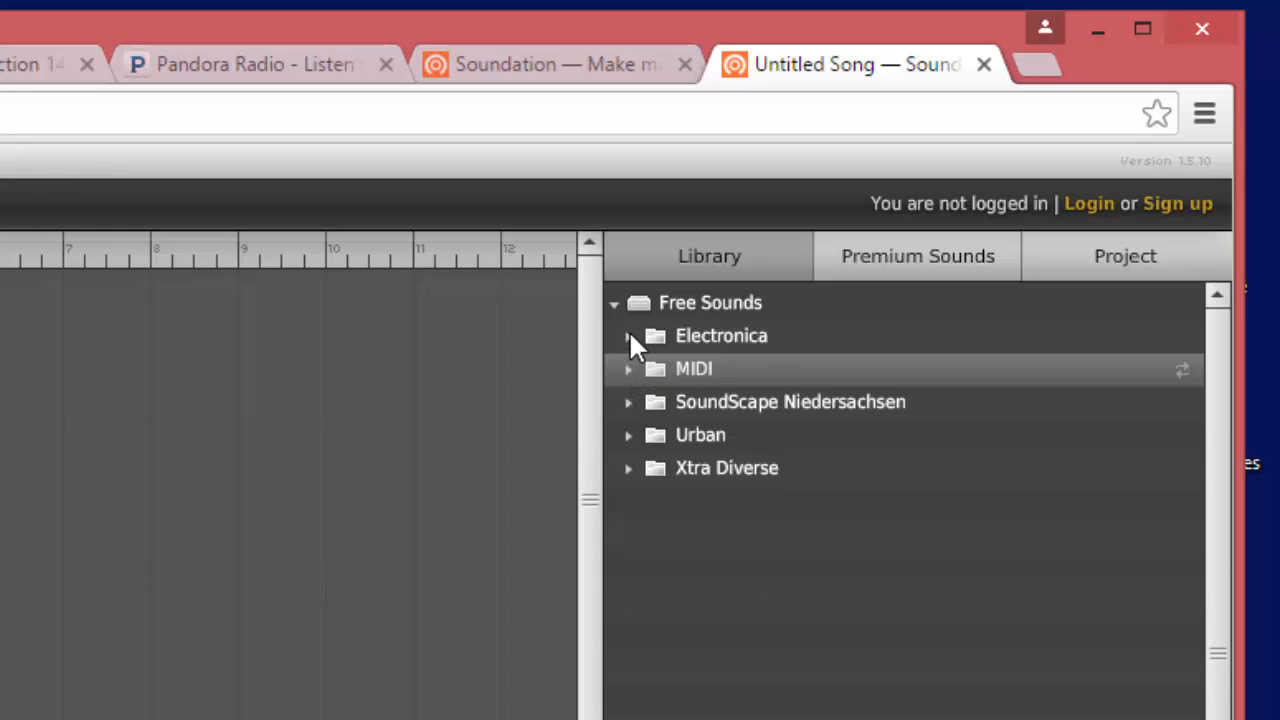
left_click(629, 337)
left_click(629, 337)
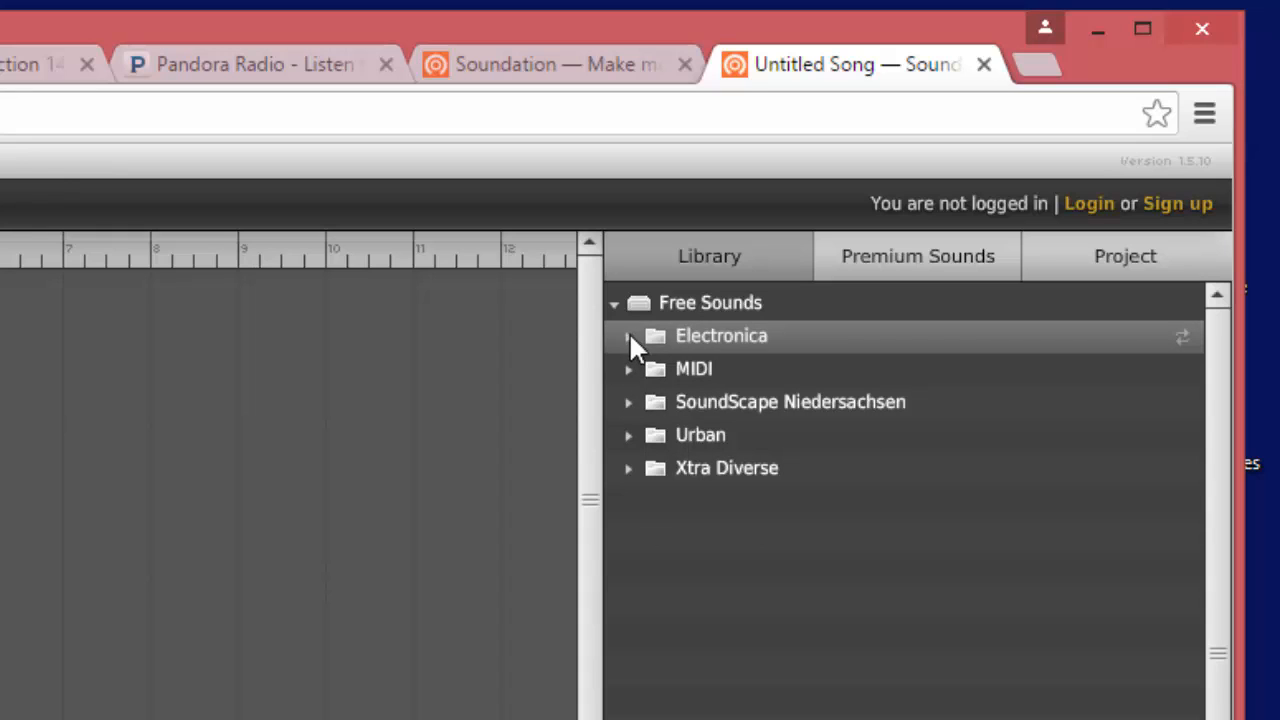
left_click(628, 436)
left_click(628, 436)
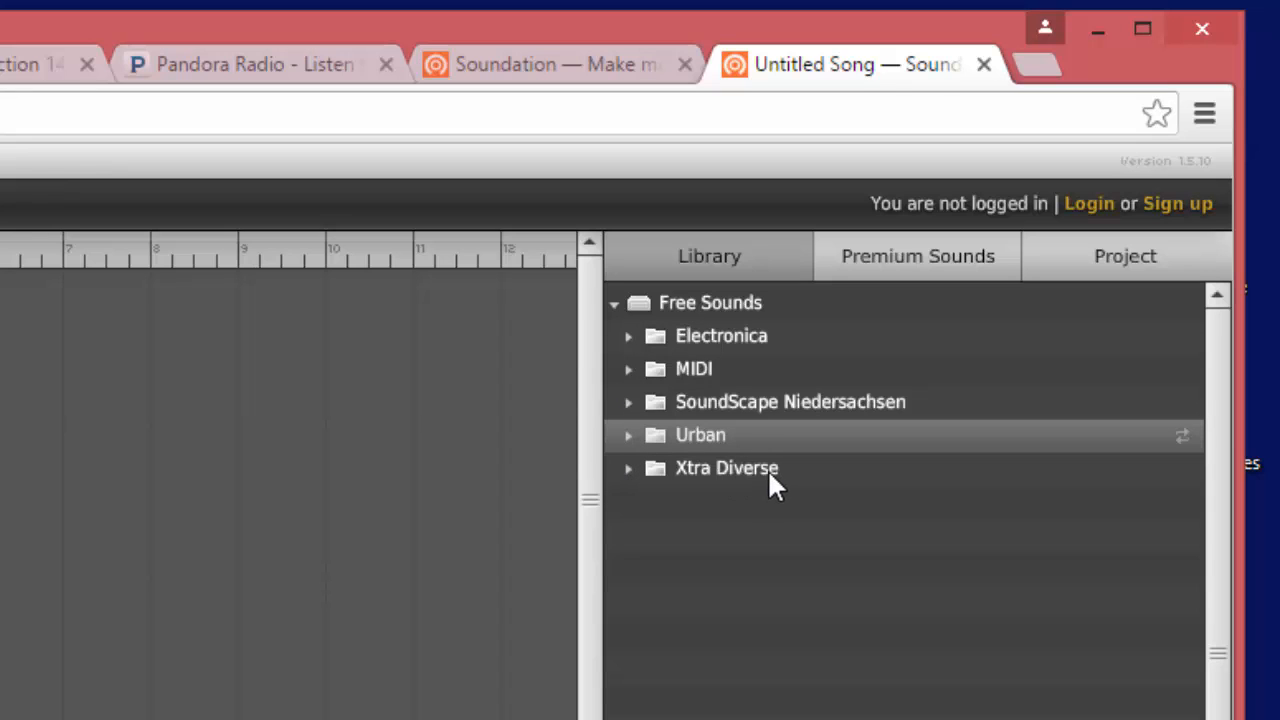
left_click(628, 469)
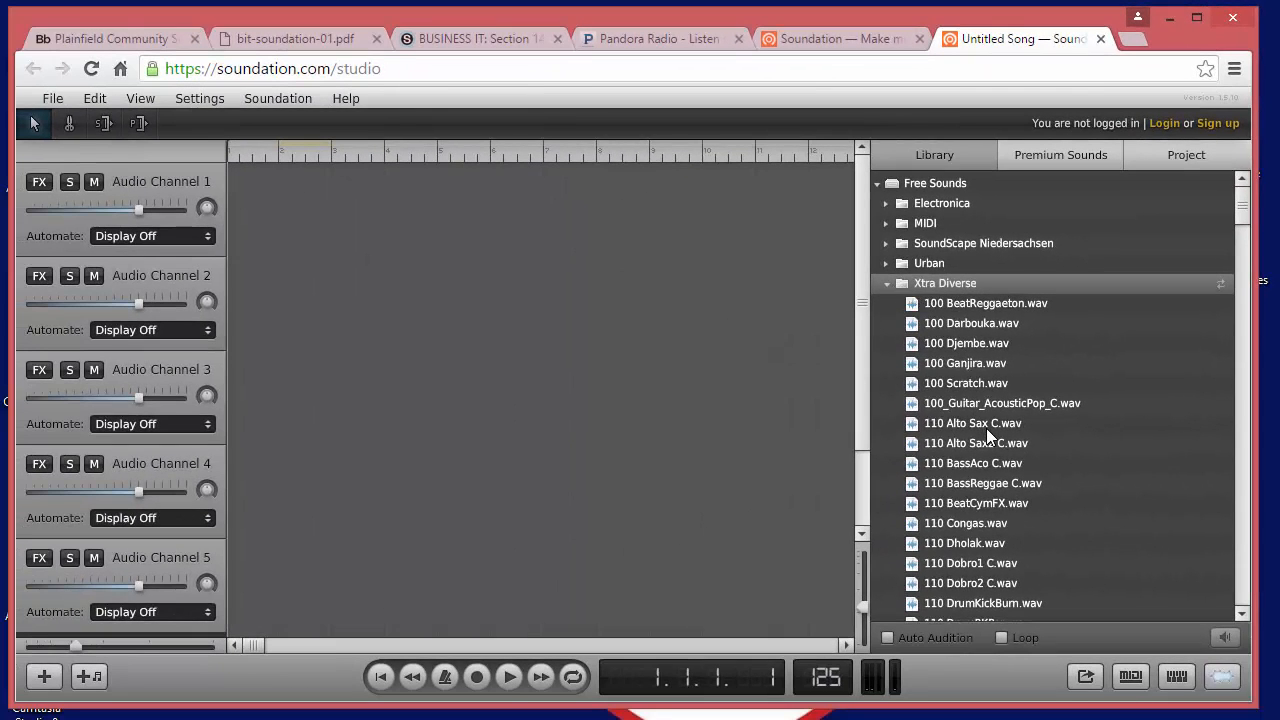
Look through the Xtra Diverse loops, comparing the BPM numbers at the start of the file names
left_click_drag(1244, 212, 1245, 230)
left_click_drag(1245, 232, 1242, 265)
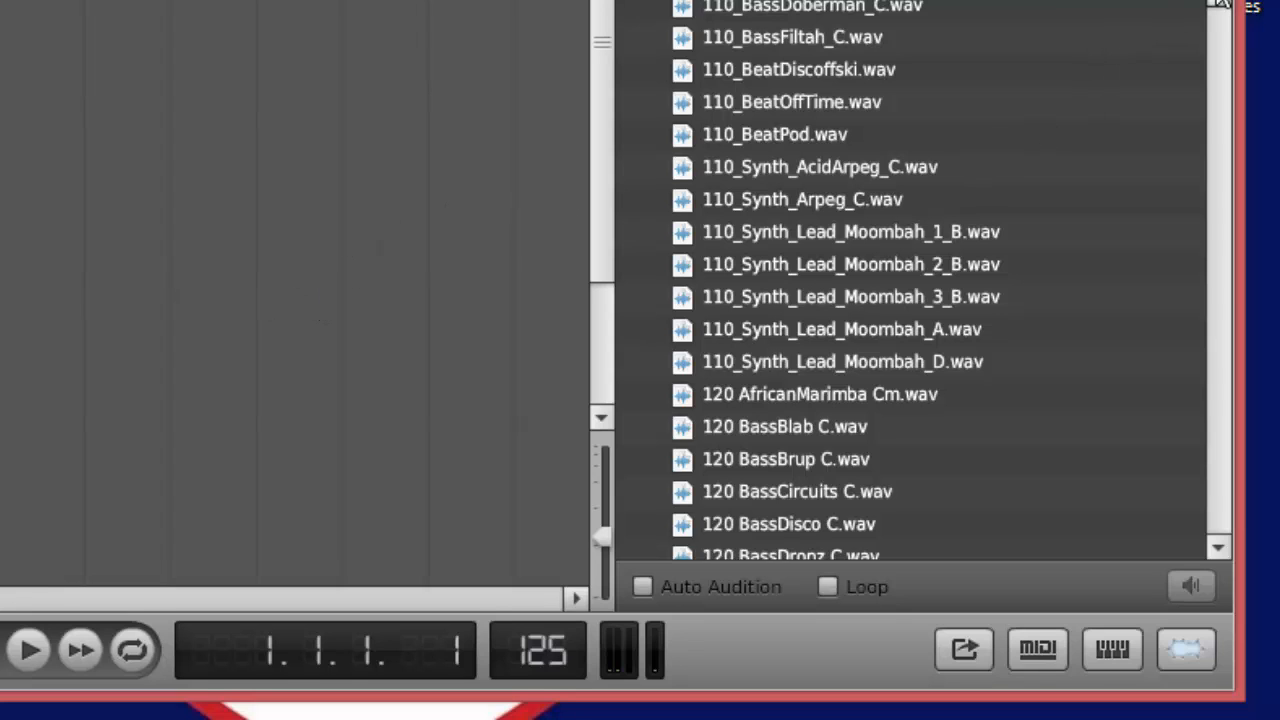
scroll(1222, 6, "down", 2)
scroll(1222, 6, "up", 3)
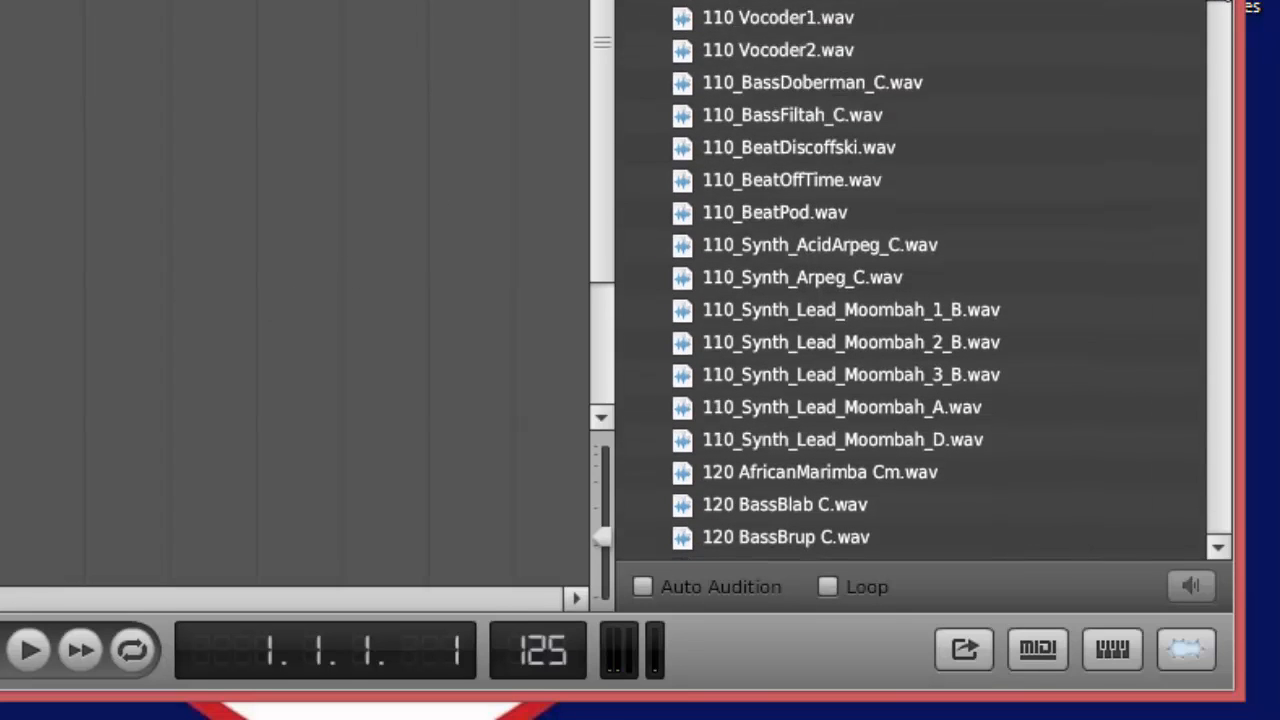
scroll(1220, 4, "down", 1)
scroll(1220, 3, "down", 2)
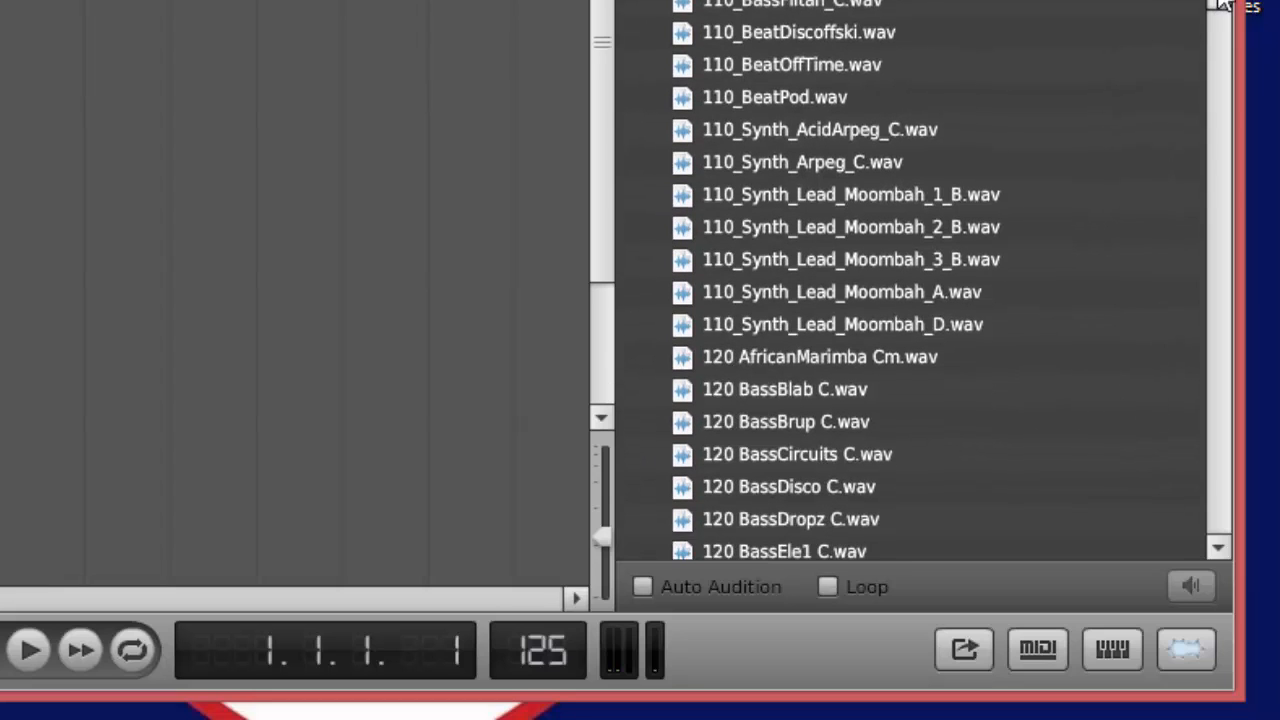
scroll(1222, 125, "down", 2)
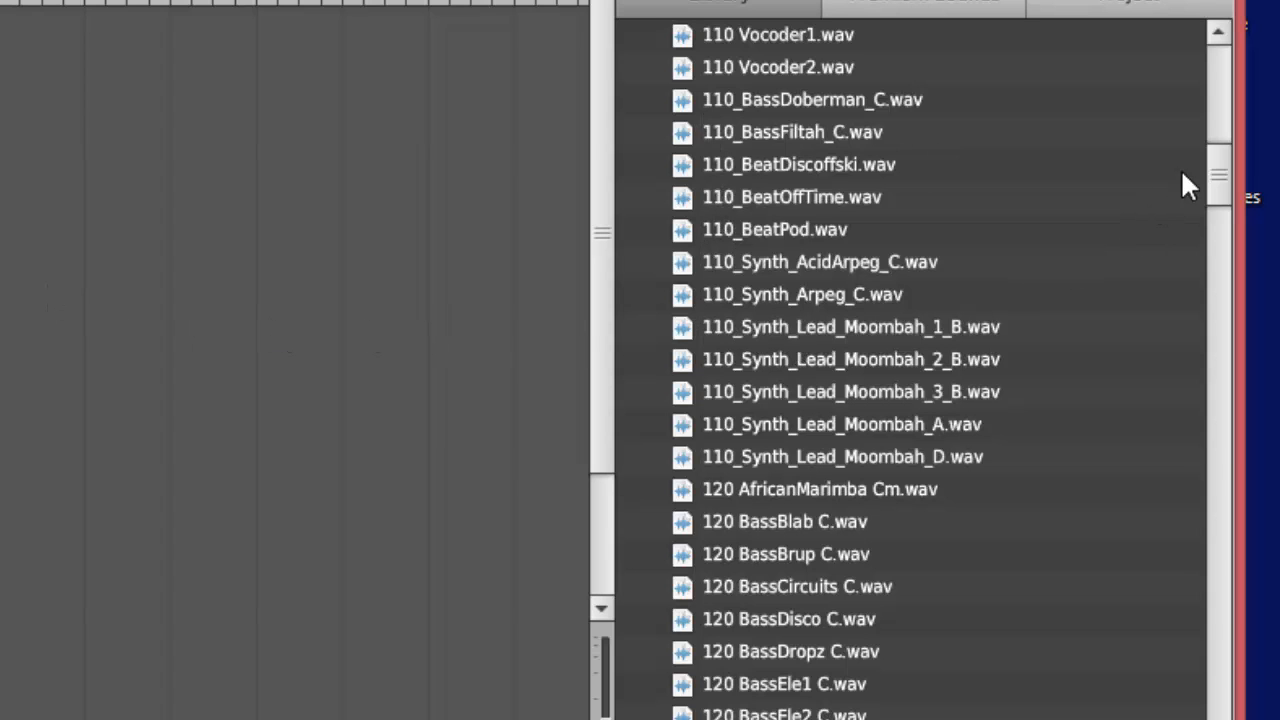
left_click_drag(1214, 177, 1226, 305)
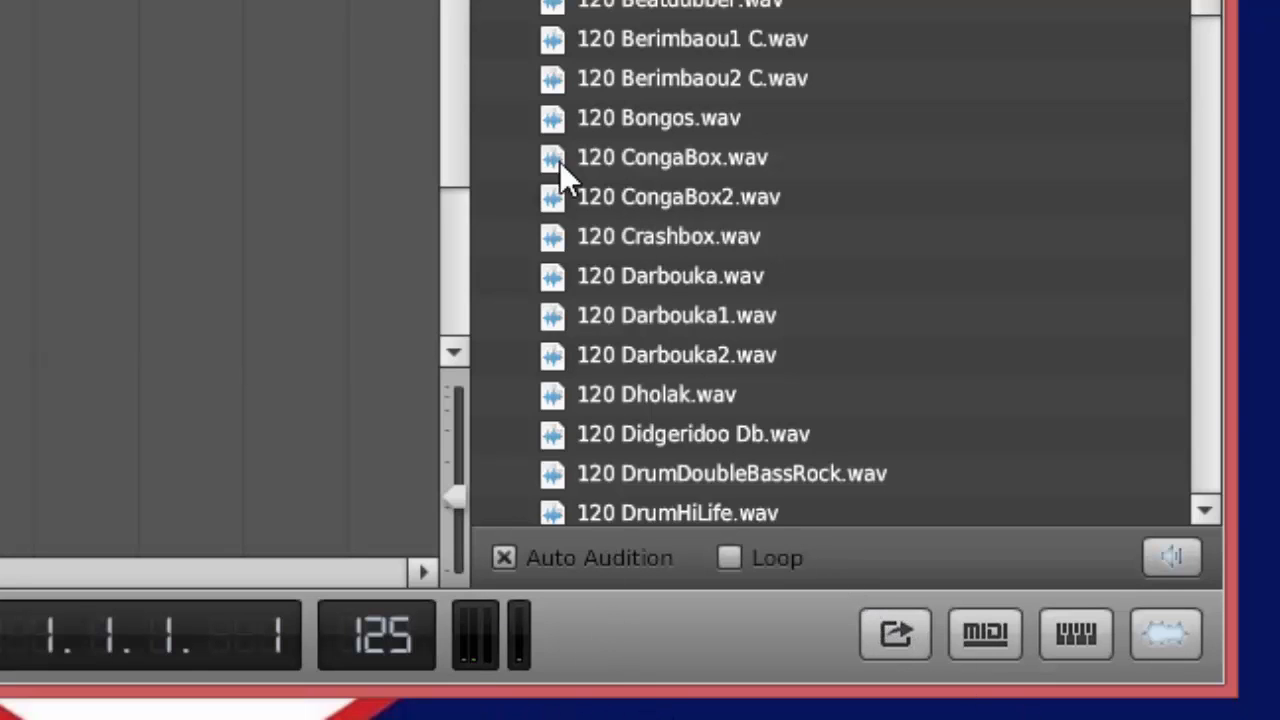
key("r")
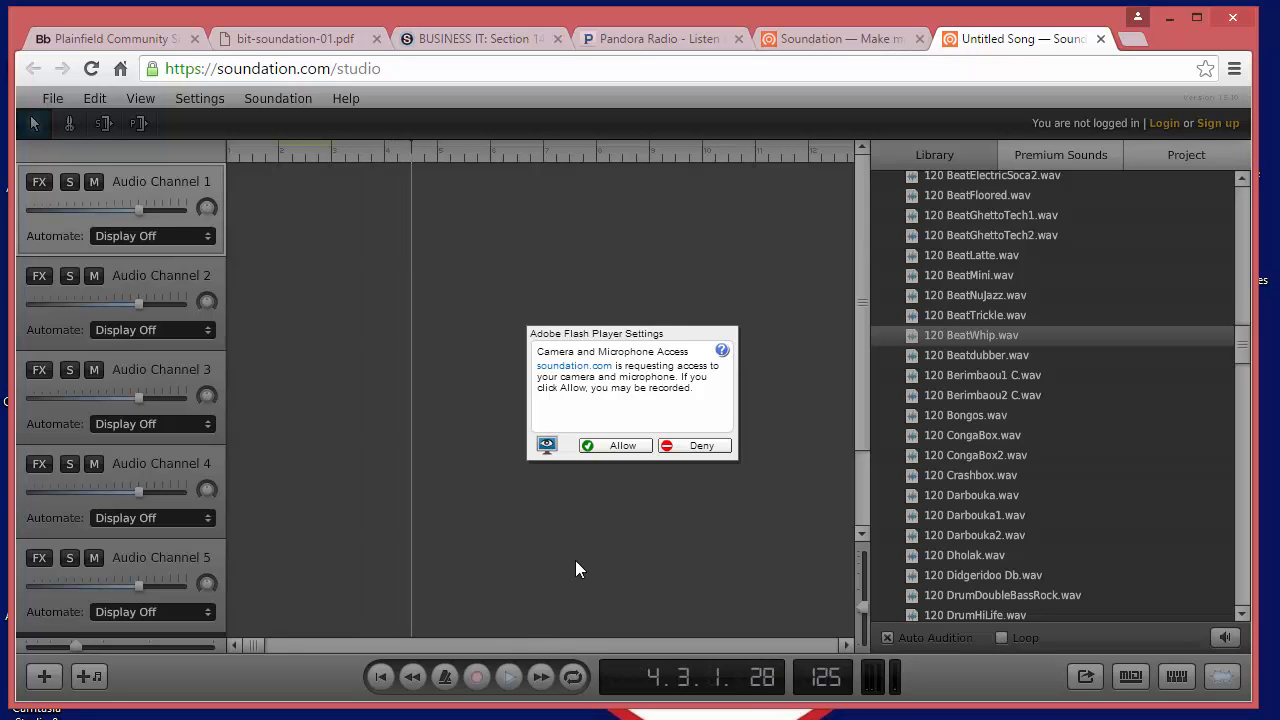
left_click(712, 447)
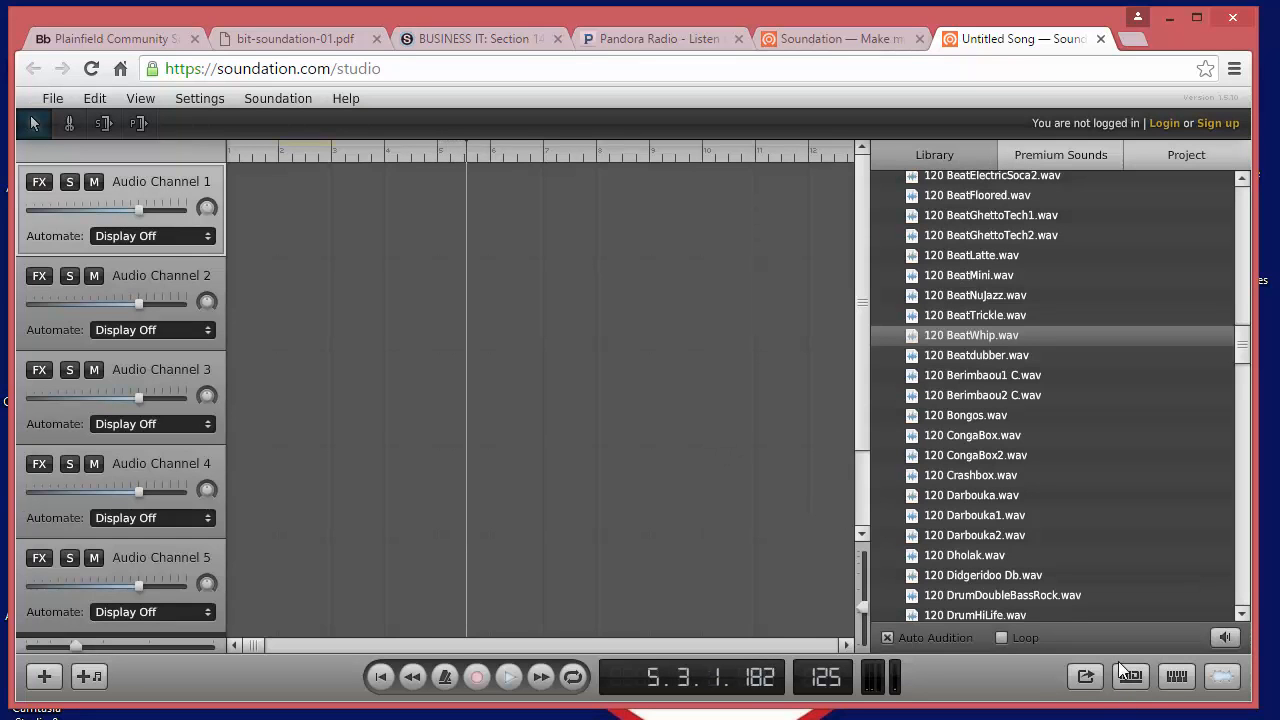
left_click(478, 678)
left_click(380, 677)
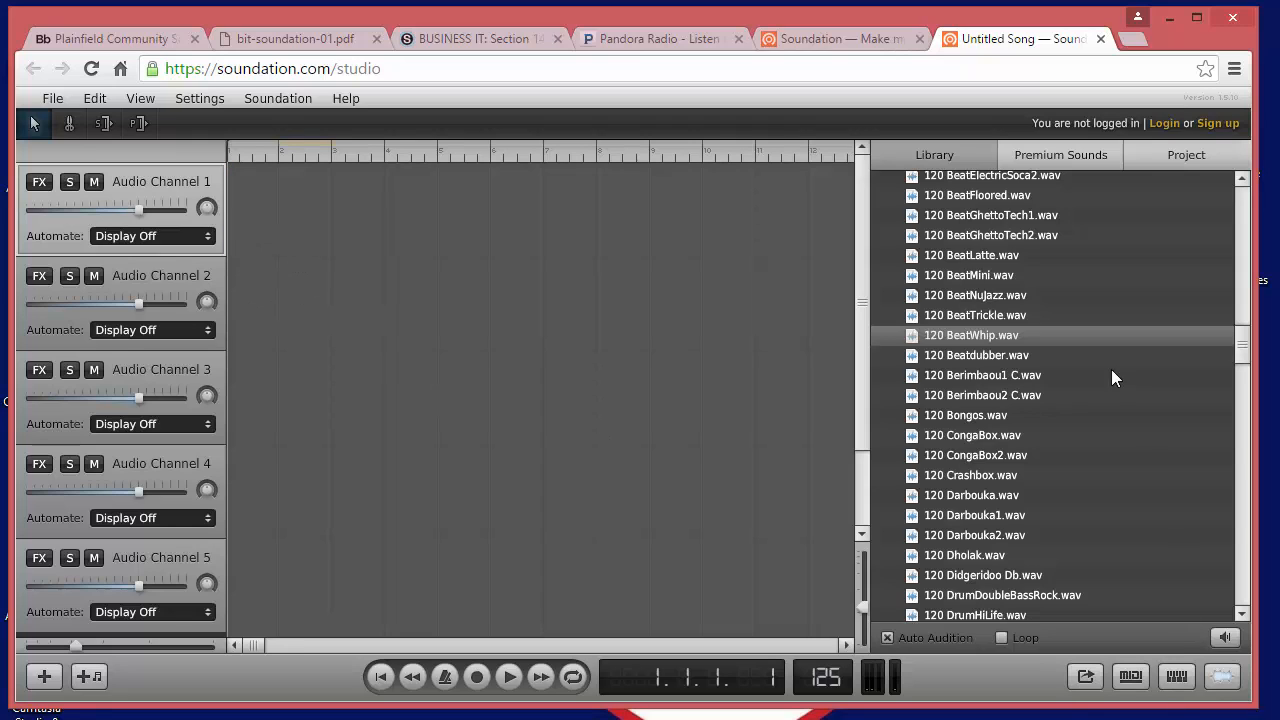
Audition the 120 Beatdubber.wav and 120 Berimbaou2 C.wav loops in the library
left_click(943, 355)
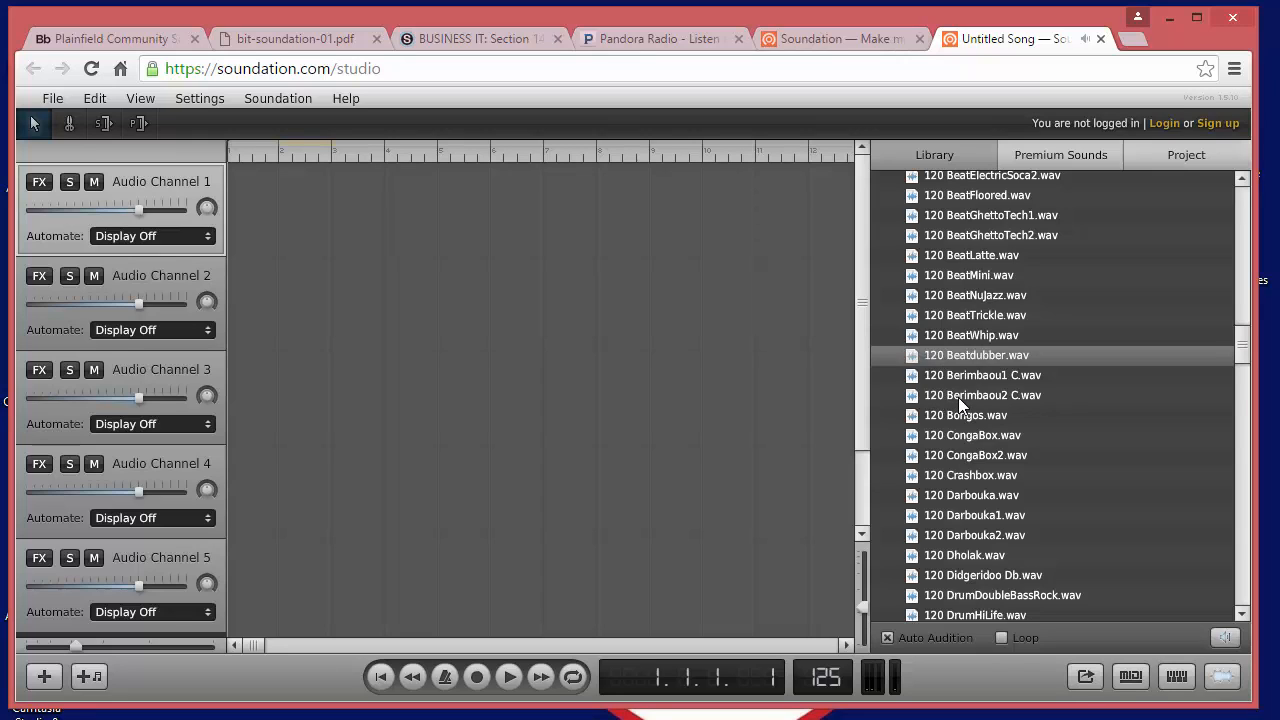
left_click(958, 397)
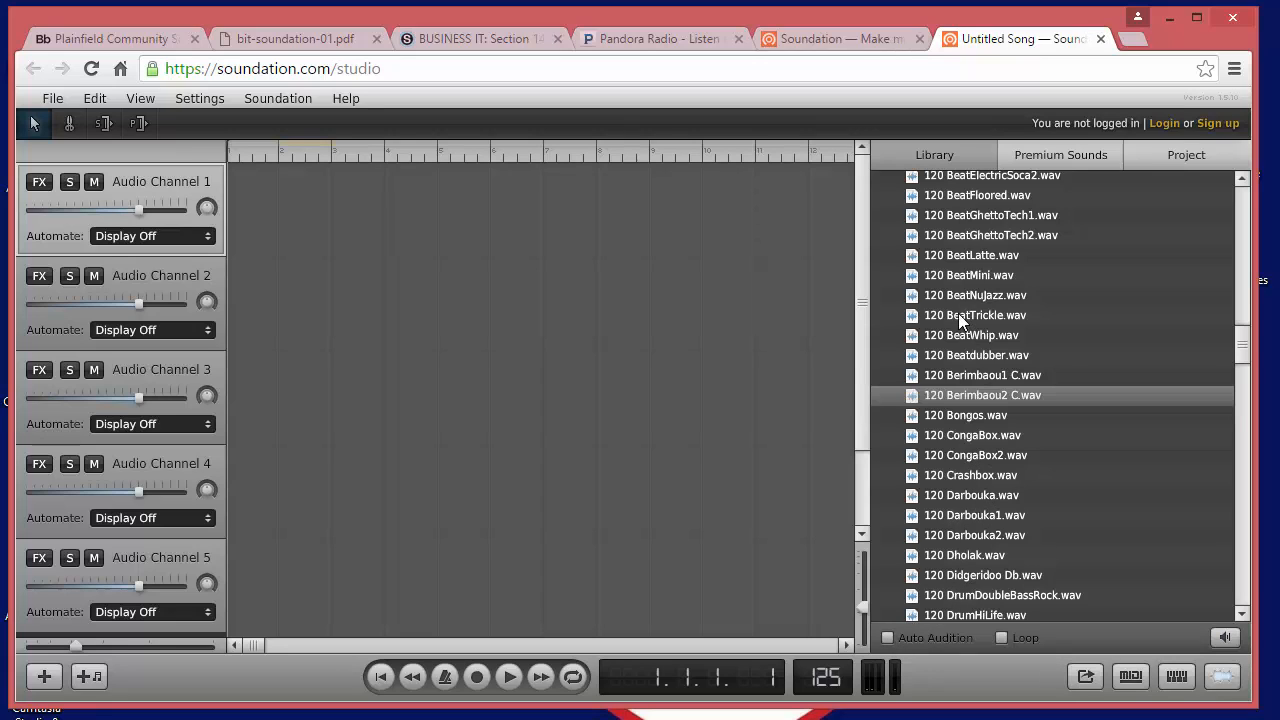
Place 120 BeatTrickle.wav at the start of Audio Channel 1 and play the song at 120 BPM
left_click_drag(958, 313, 342, 208)
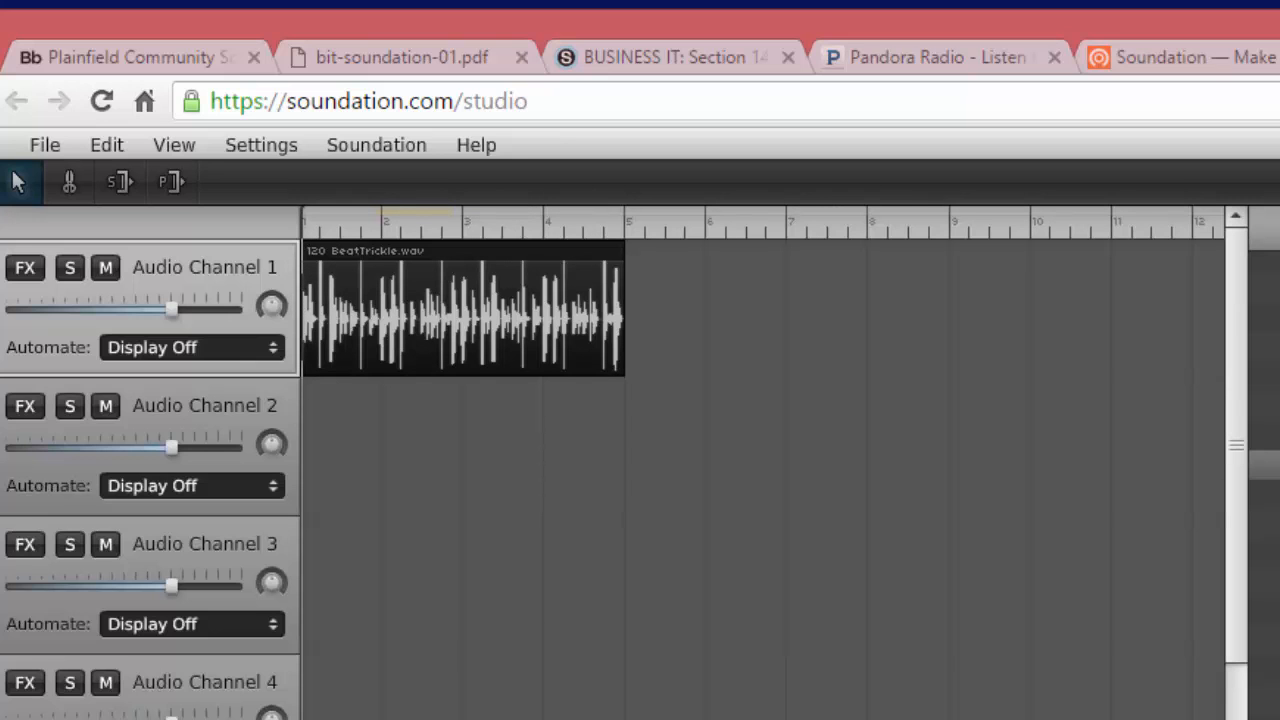
key("space")
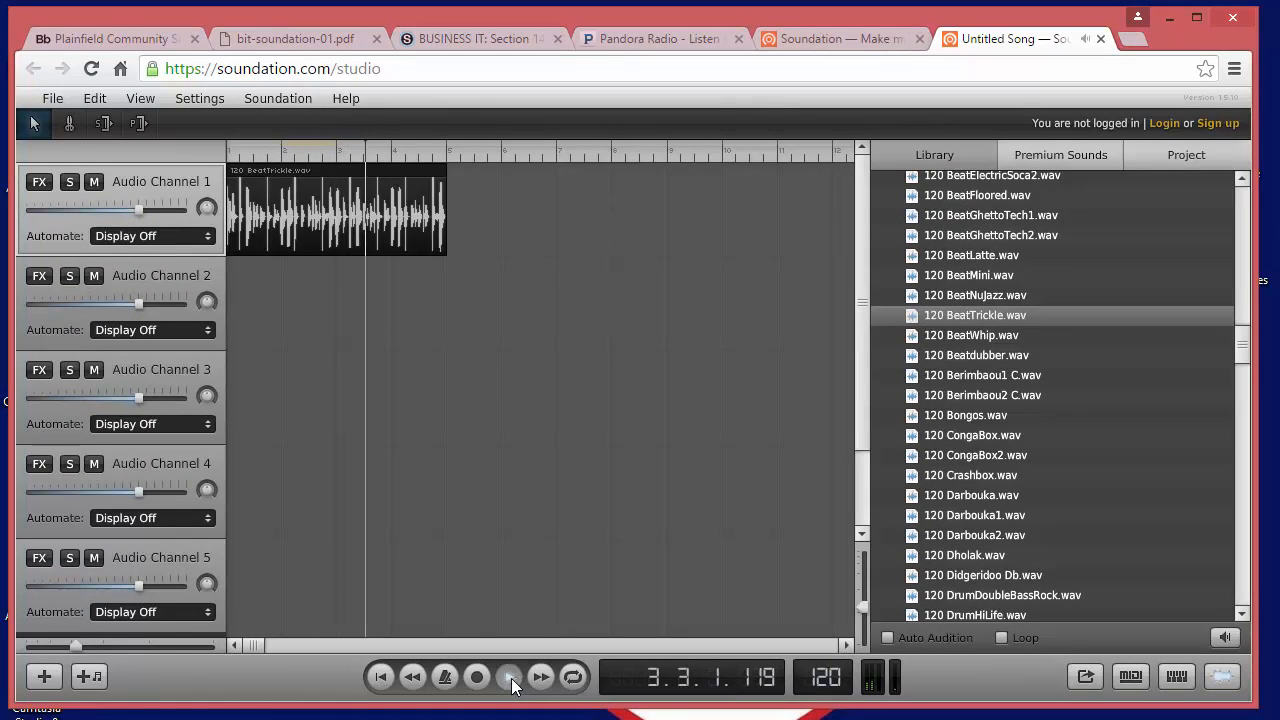
Pause and resume playback of the Audio Channel 1 loop, stopping once the playhead has passed the clip's end
left_click(511, 678)
left_click(510, 679)
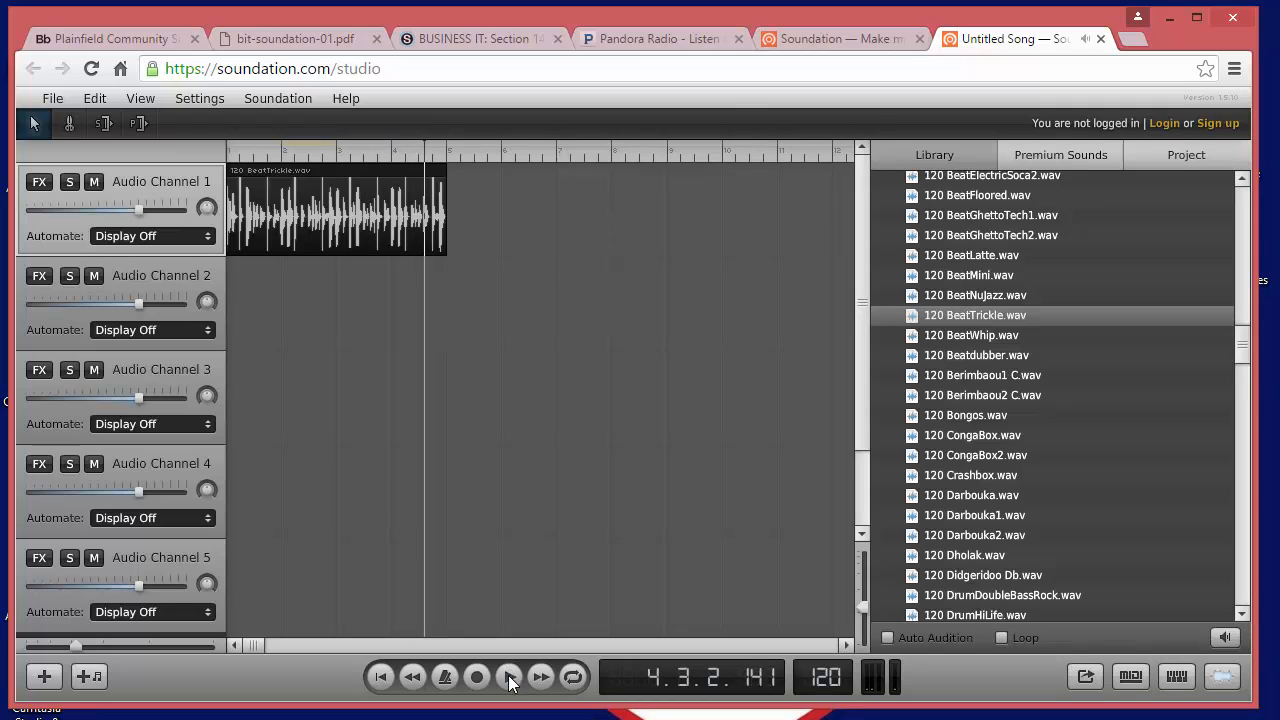
left_click(510, 679)
left_click(510, 679)
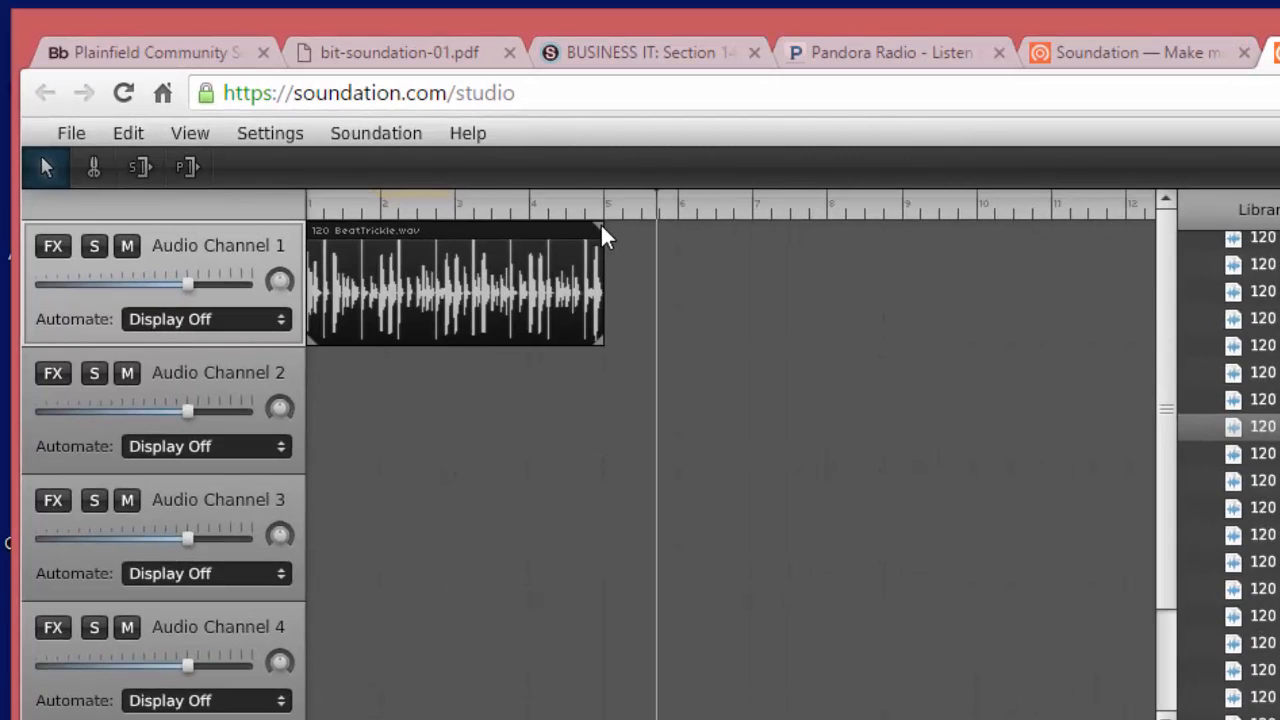
Extend the looping 120 BeatTrickle.wav clip on Audio Channel 1 to measure 15
left_click_drag(602, 232, 1131, 231)
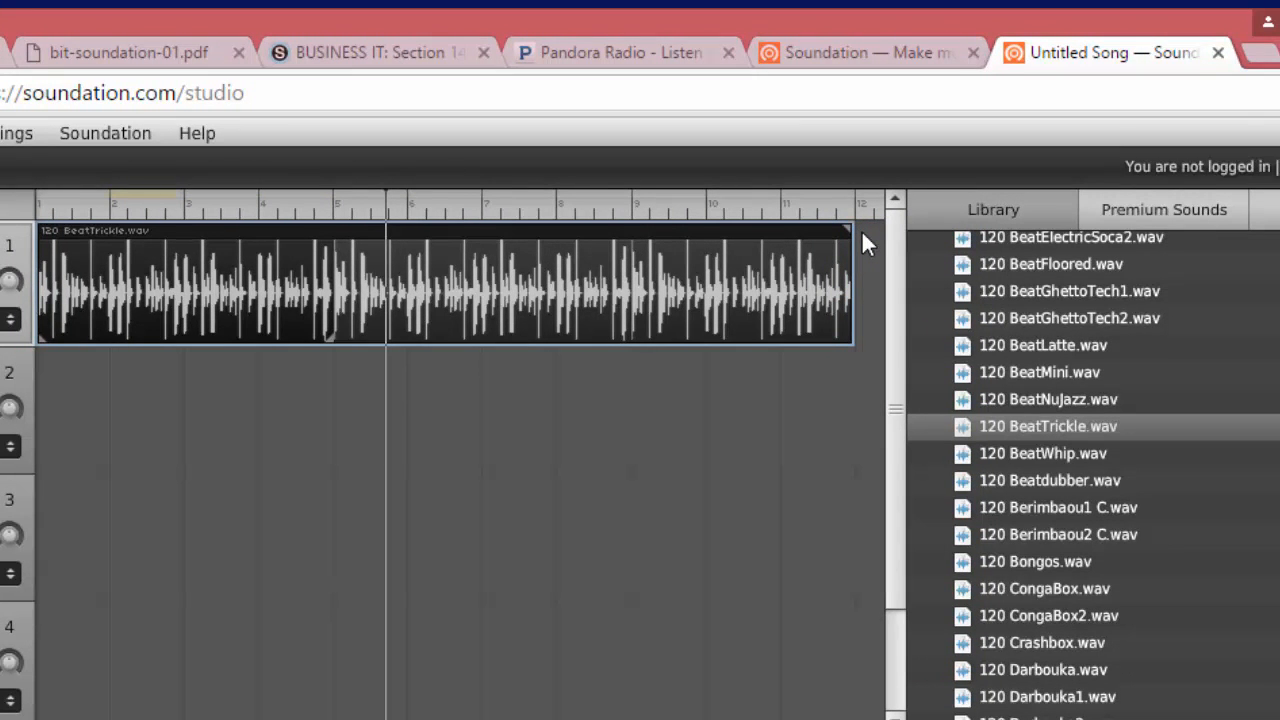
left_click_drag(862, 232, 58, 295)
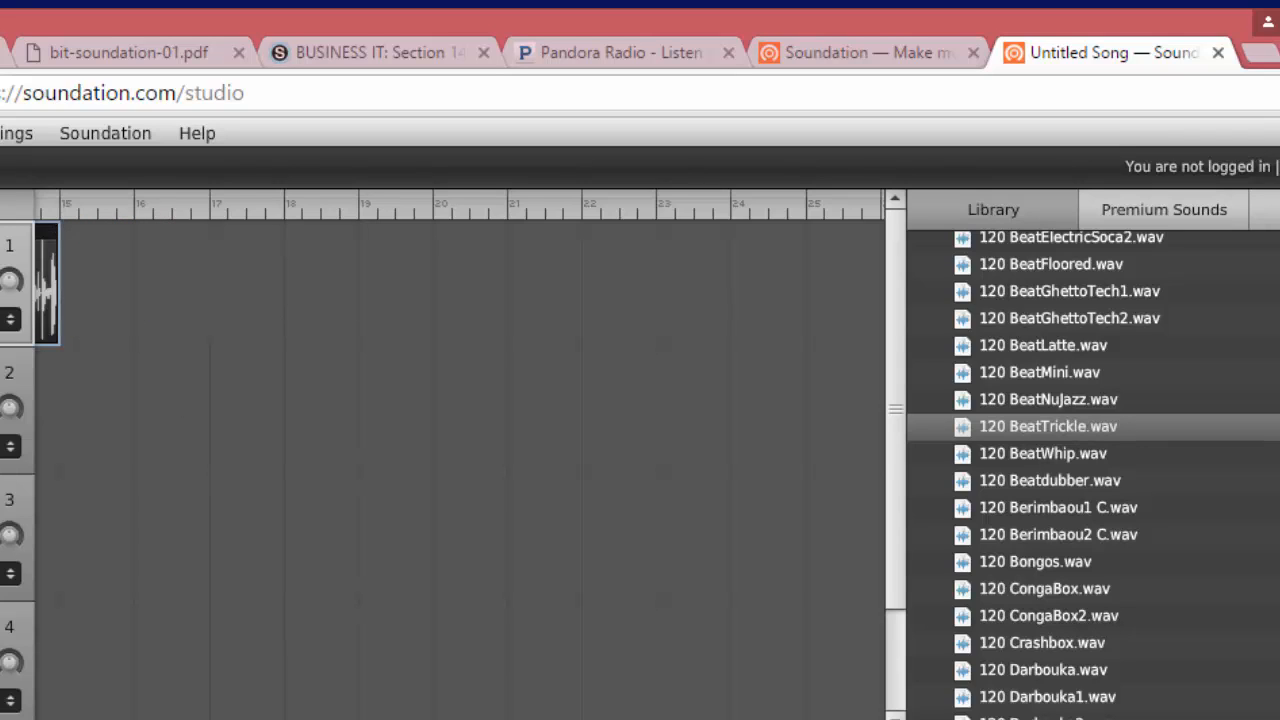
left_click_drag(269, 646, 252, 646)
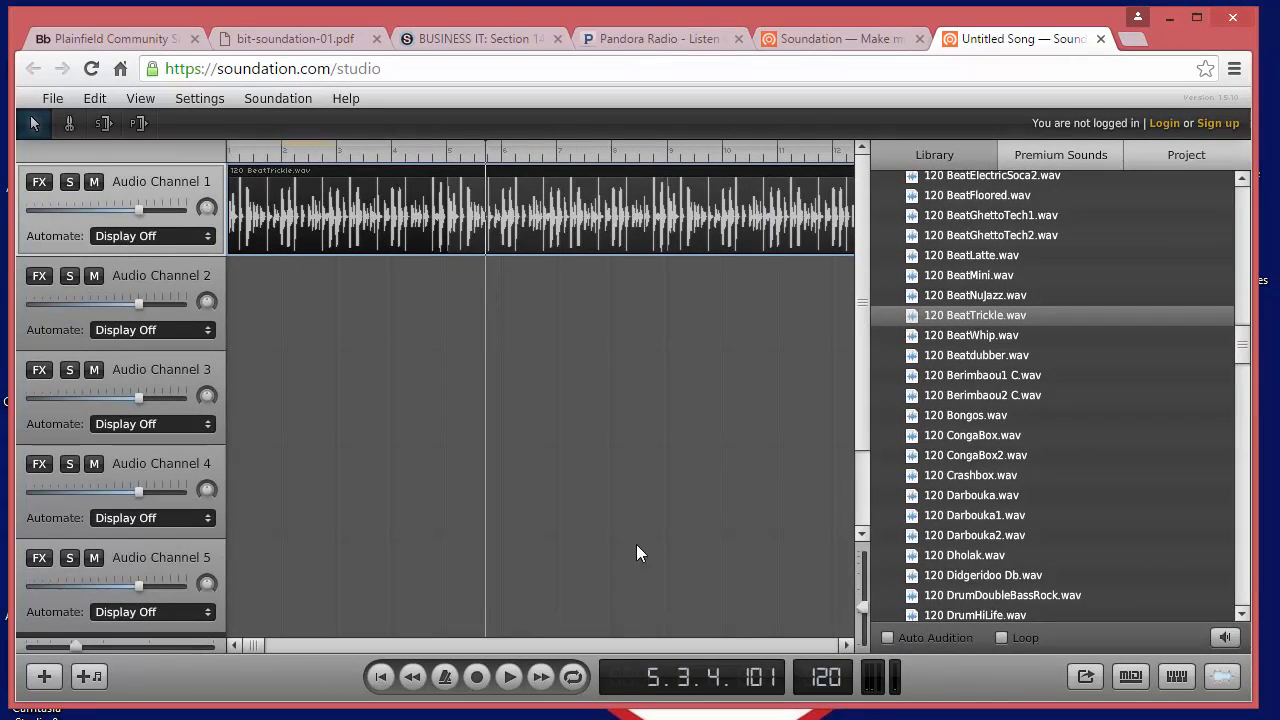
Play the extended Audio Channel 1 clip from the start of the song for about two measures and stop
left_click(380, 677)
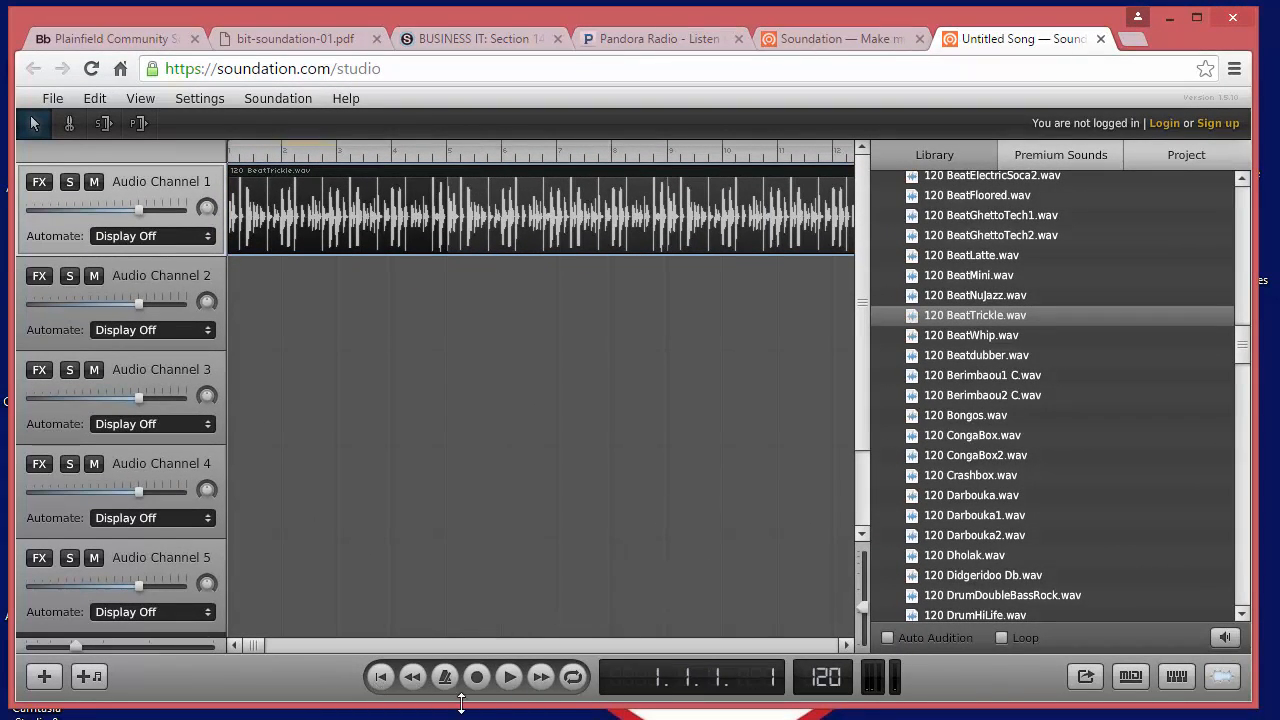
left_click(510, 678)
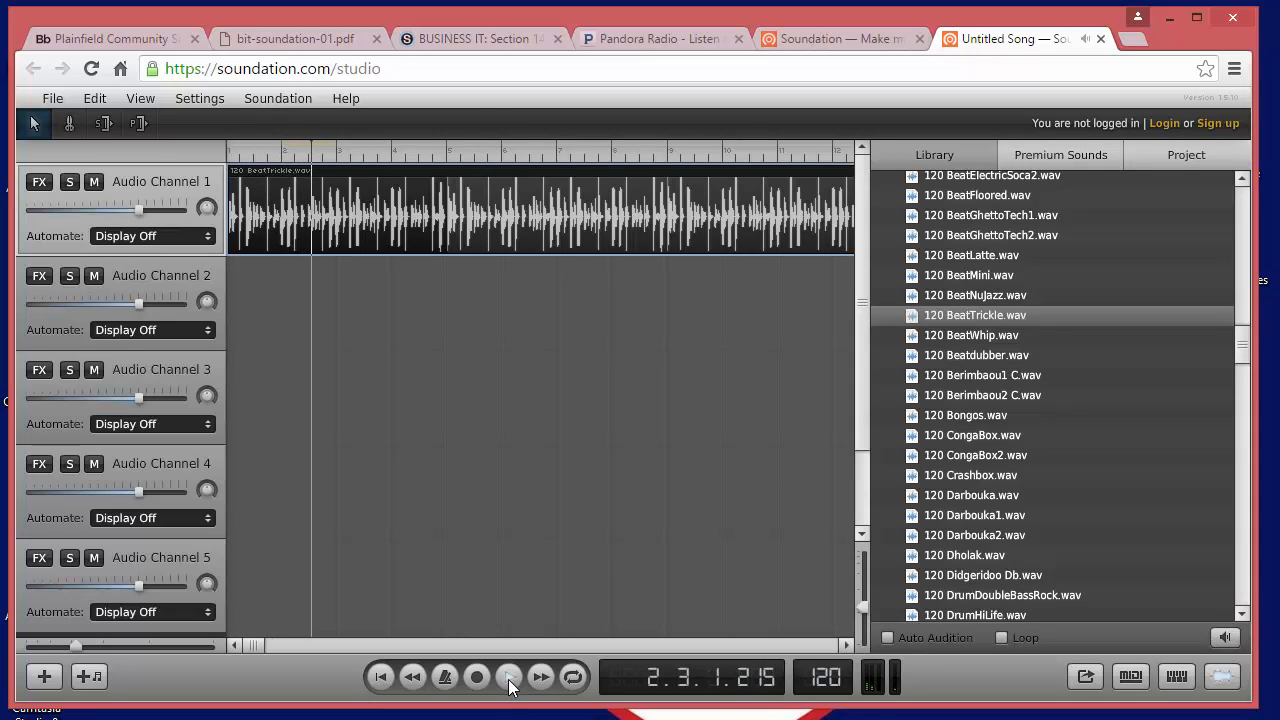
left_click(508, 678)
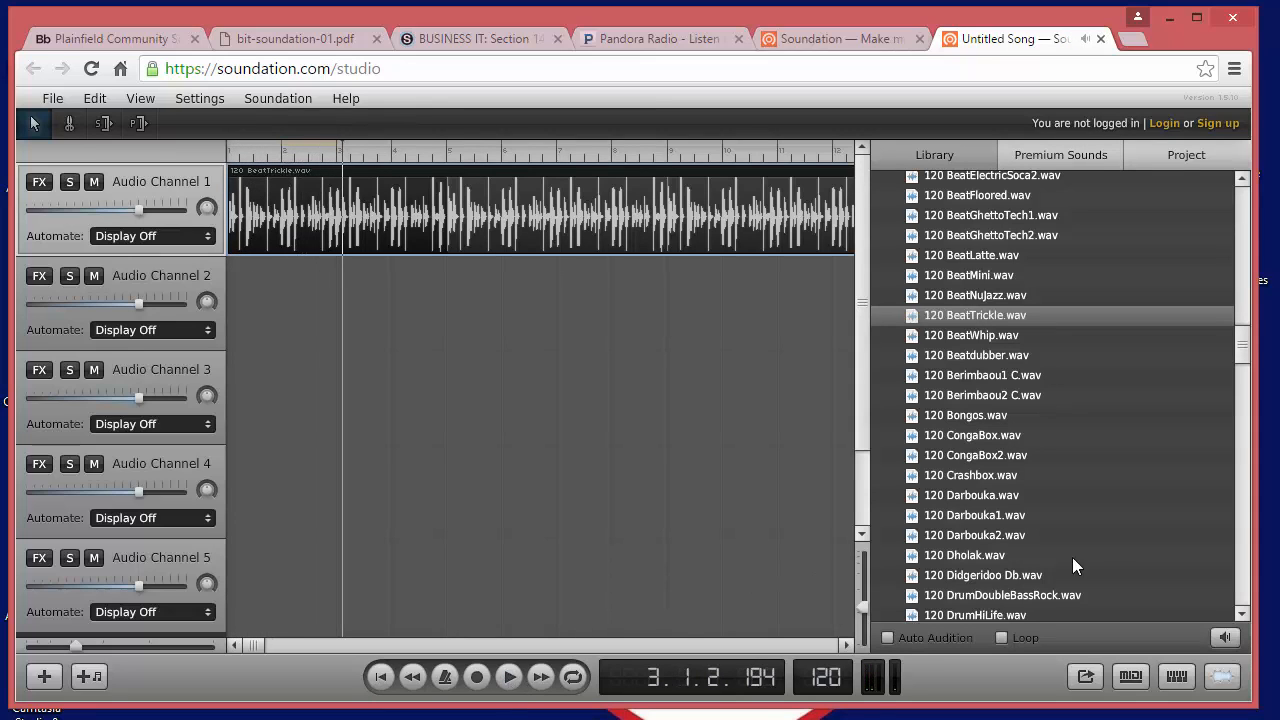
Place 120 BeatBry1.wav at measure 5 on Audio Channel 2 and extend the loop to measure 16
left_click_drag(1244, 350, 1246, 330)
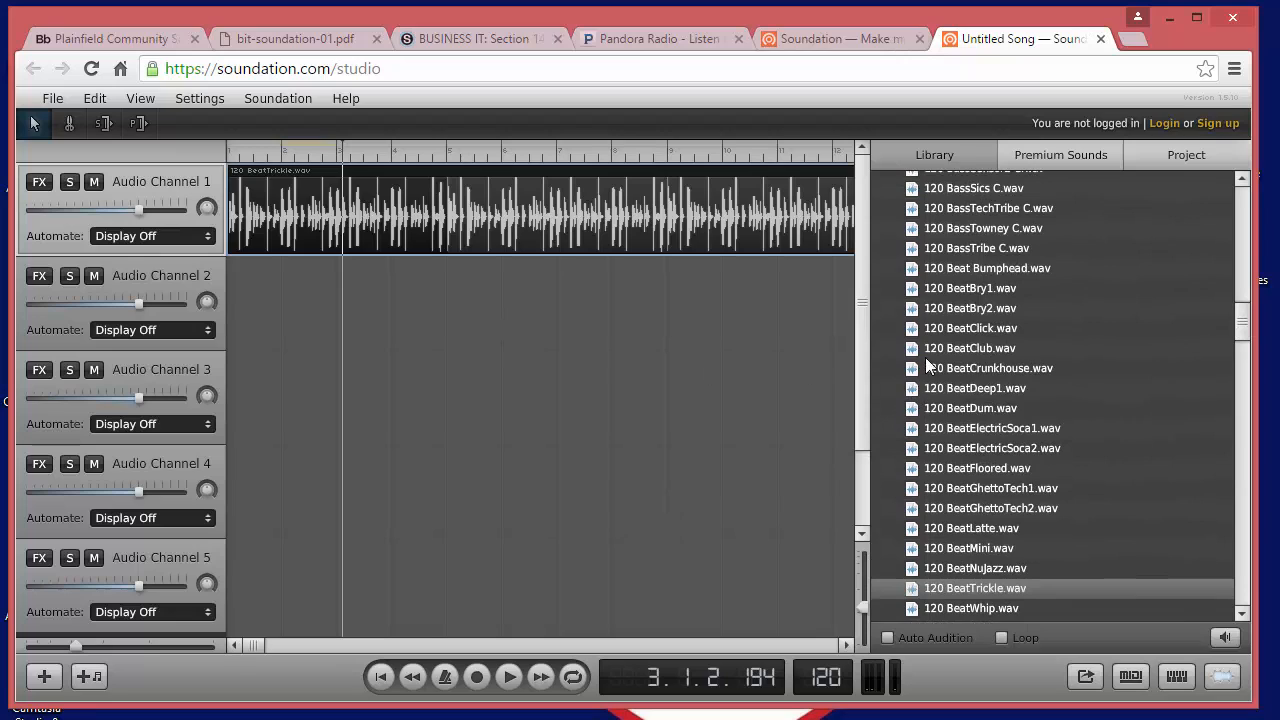
left_click_drag(911, 294, 508, 310)
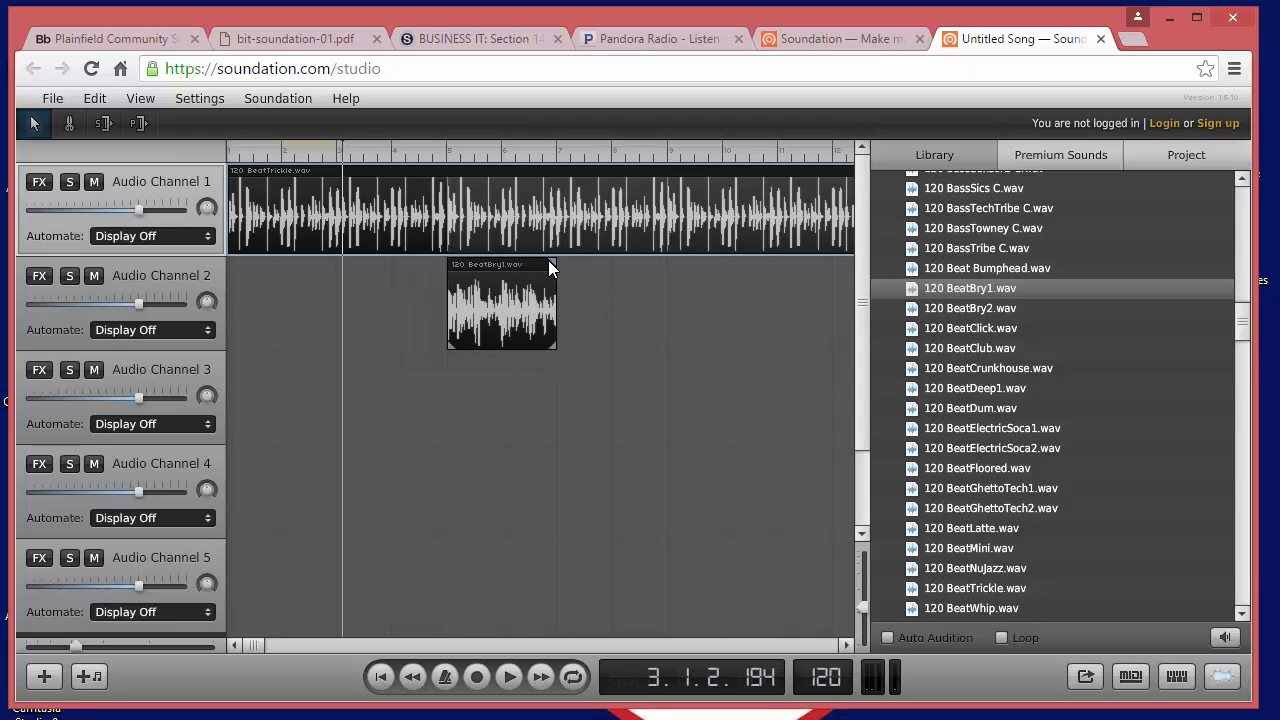
left_click_drag(548, 263, 734, 279)
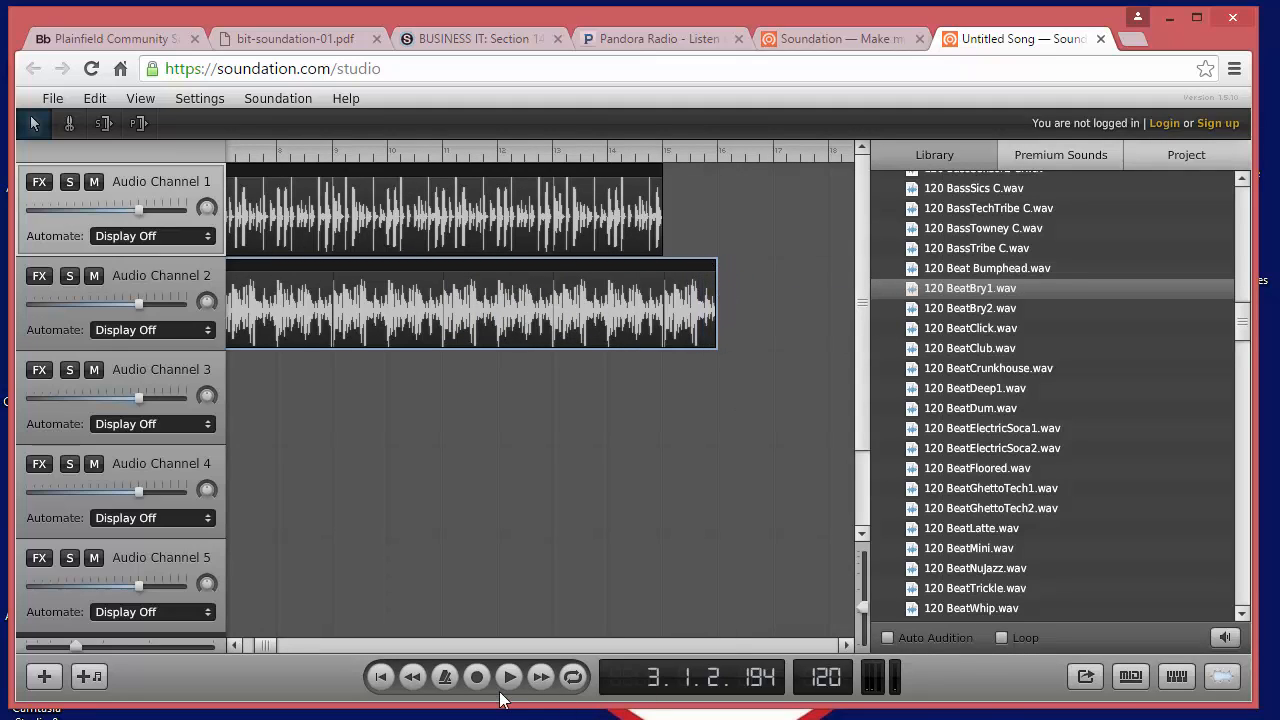
Play the two-channel mix from the start of the song past the BeatBry1 entry and stop in measure 8
left_click_drag(261, 645, 227, 650)
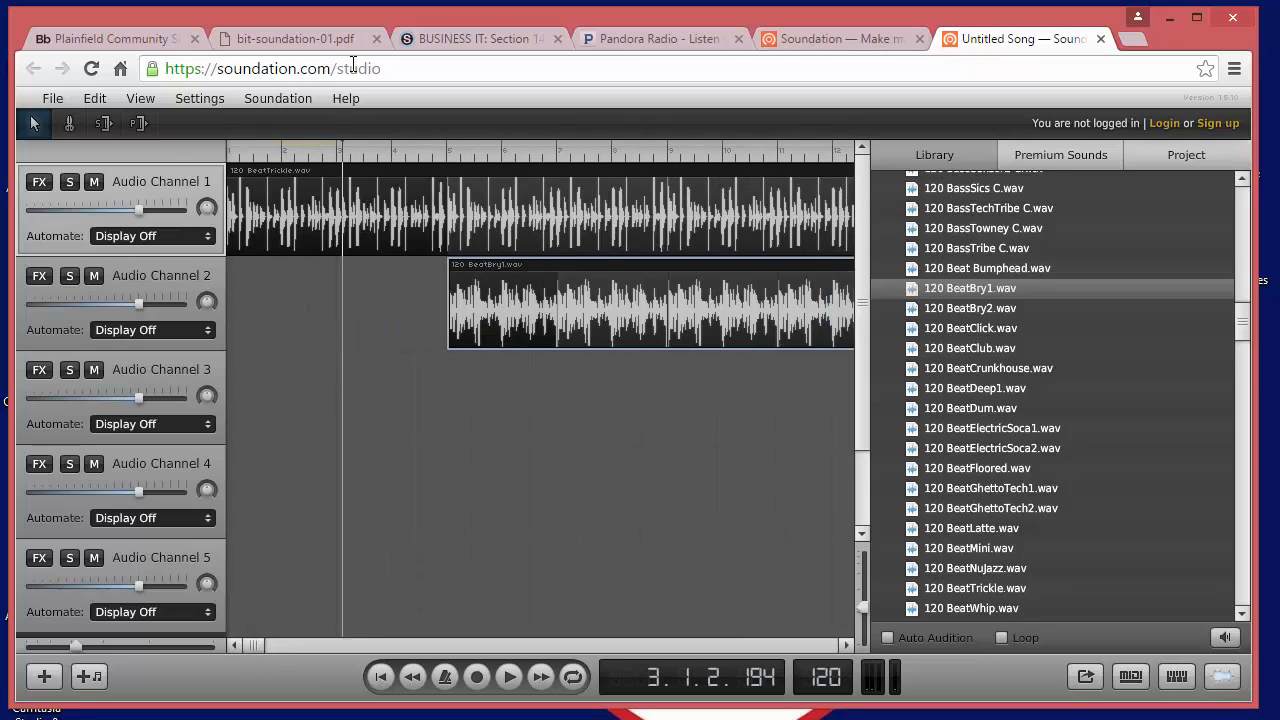
left_click_drag(257, 153, 223, 158)
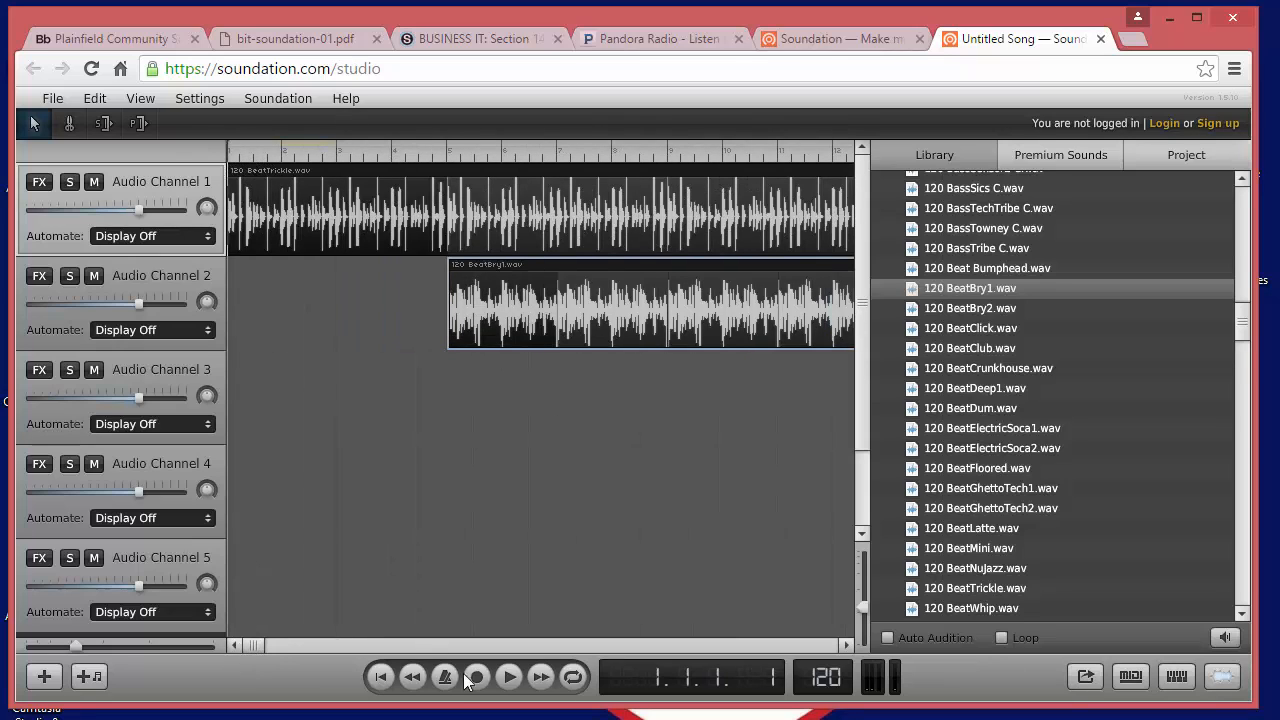
left_click(505, 678)
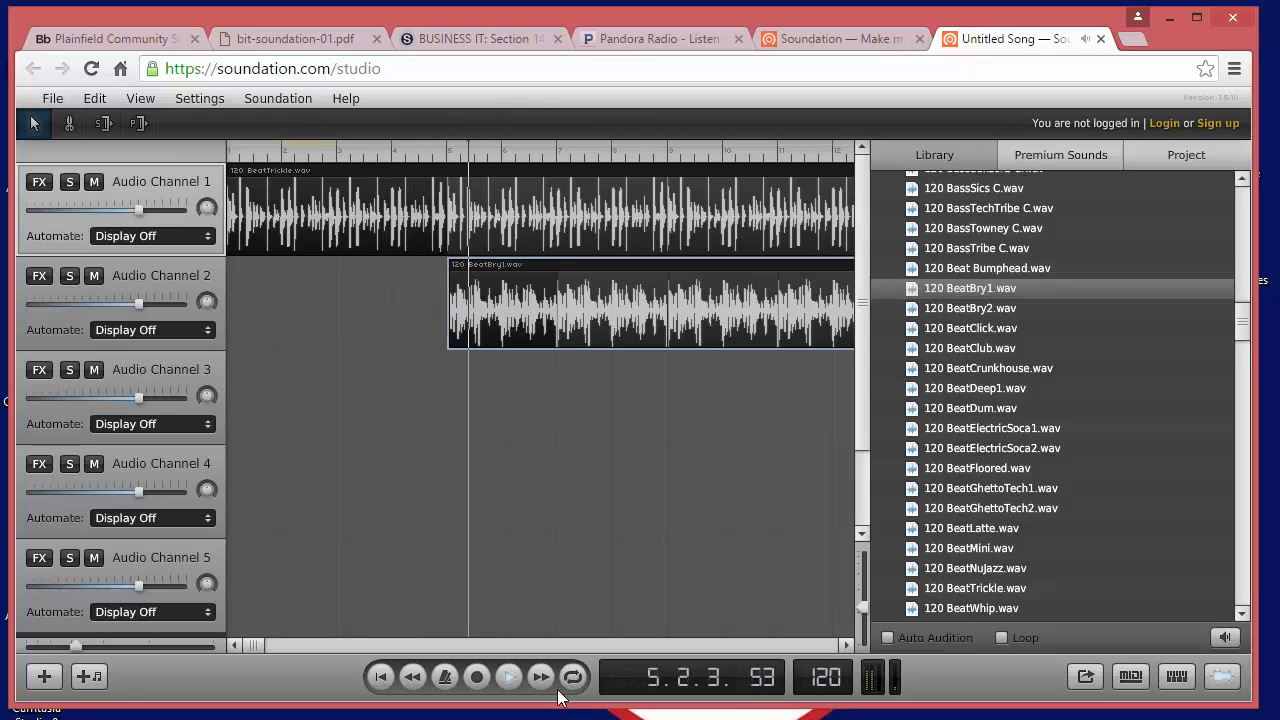
left_click(509, 679)
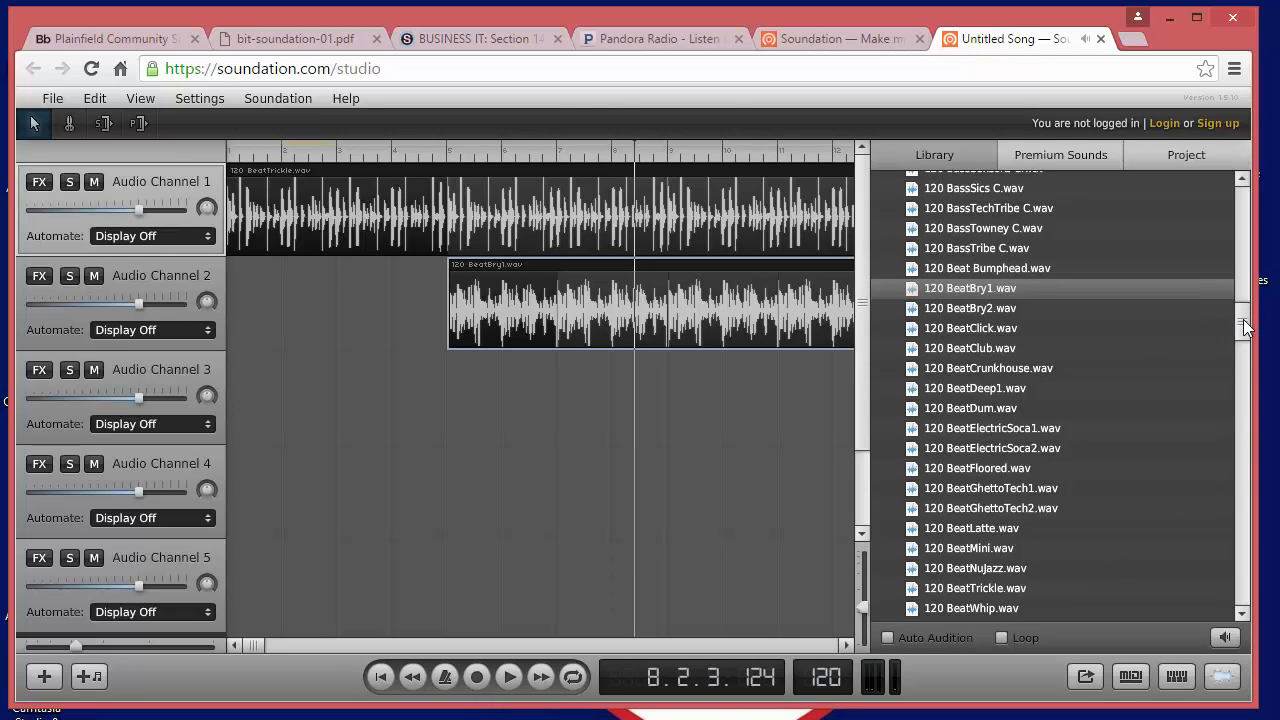
Place the 120 CongaBox.wav loop from the library at measure 9 on Audio Channel 3
left_click_drag(1244, 321, 1248, 270)
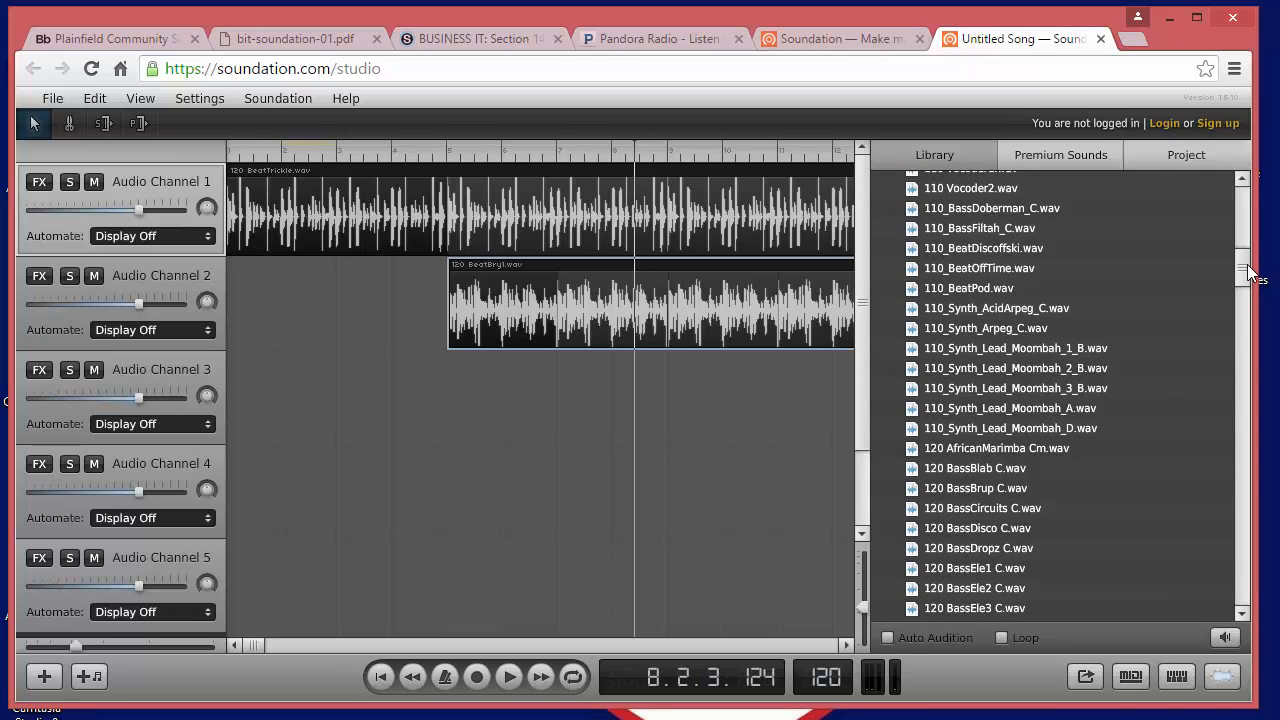
left_click_drag(1247, 270, 1240, 364)
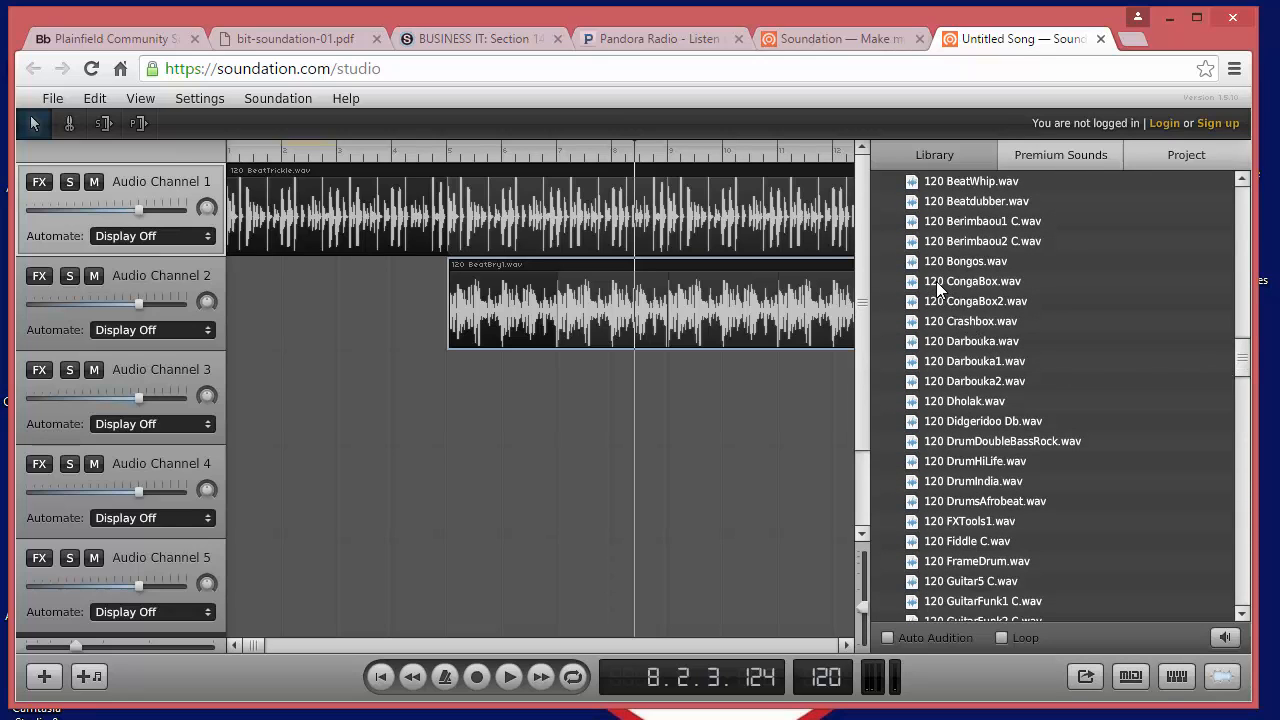
left_click_drag(936, 281, 776, 425)
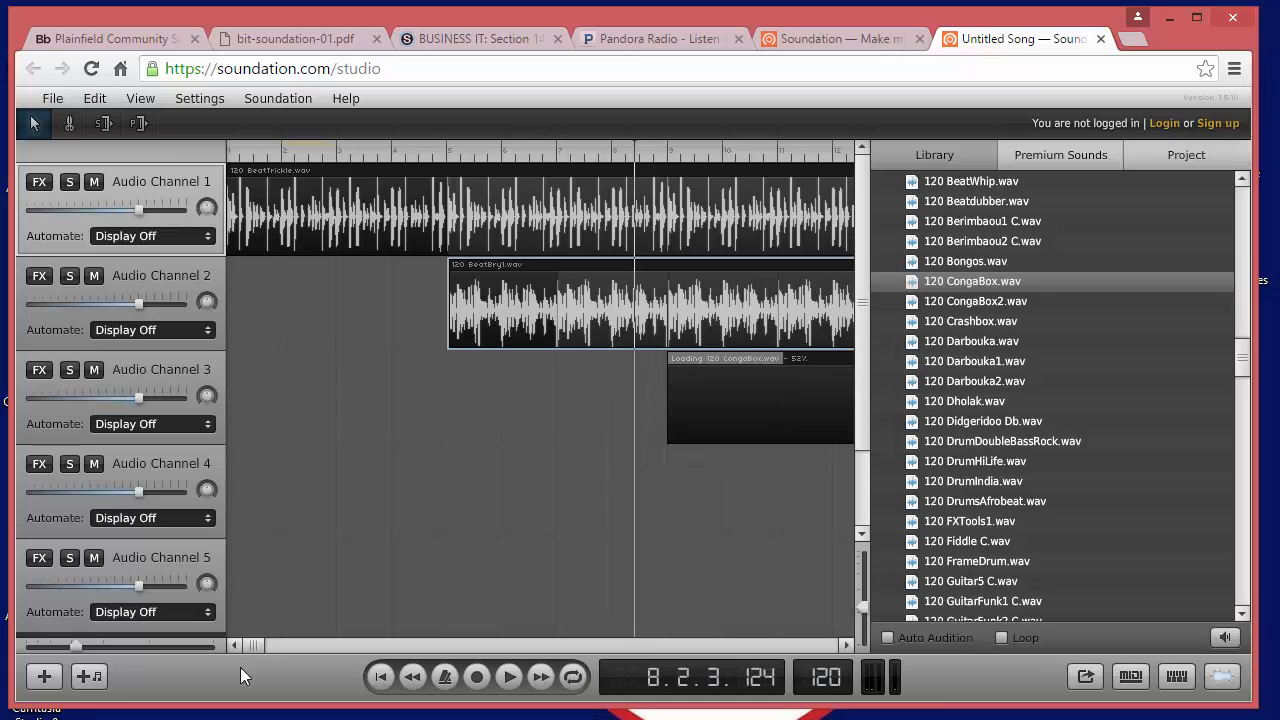
Extend the CongaBox clip on Audio Channel 3 to measure 19 and the BeatBry1 clip on Audio Channel 2 to measure 17
left_click_drag(255, 645, 268, 648)
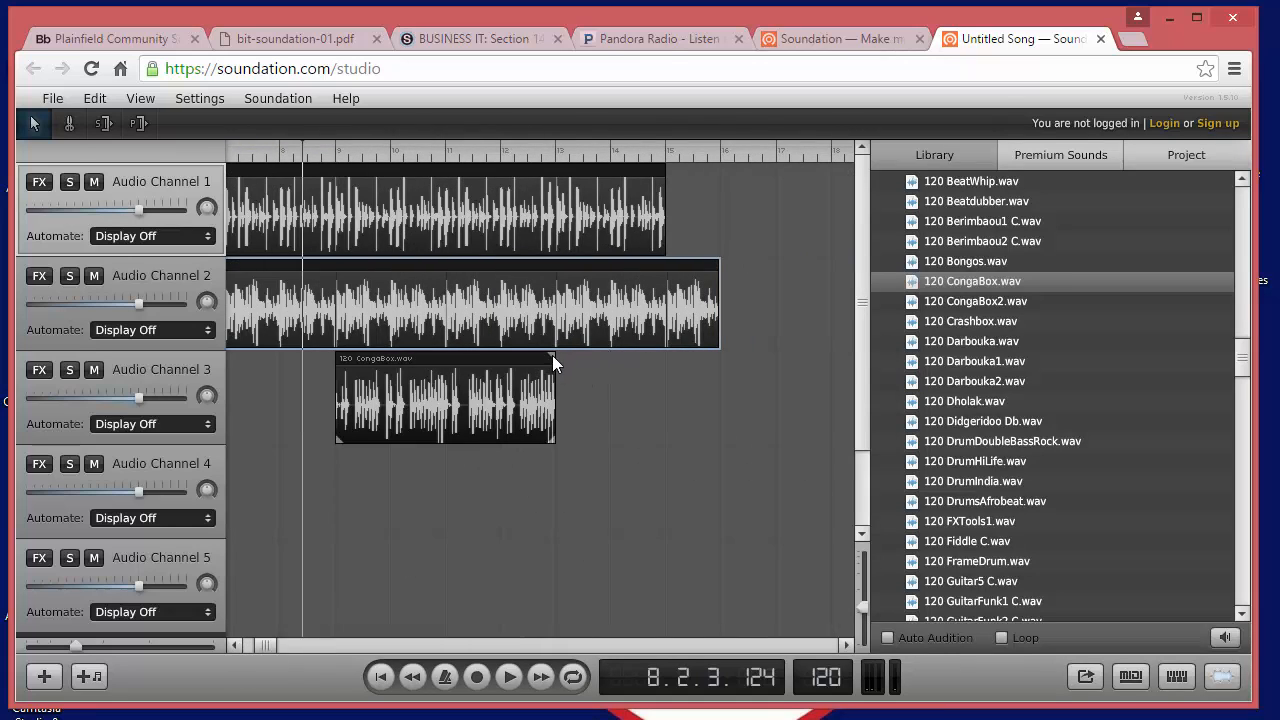
left_click_drag(552, 355, 682, 364)
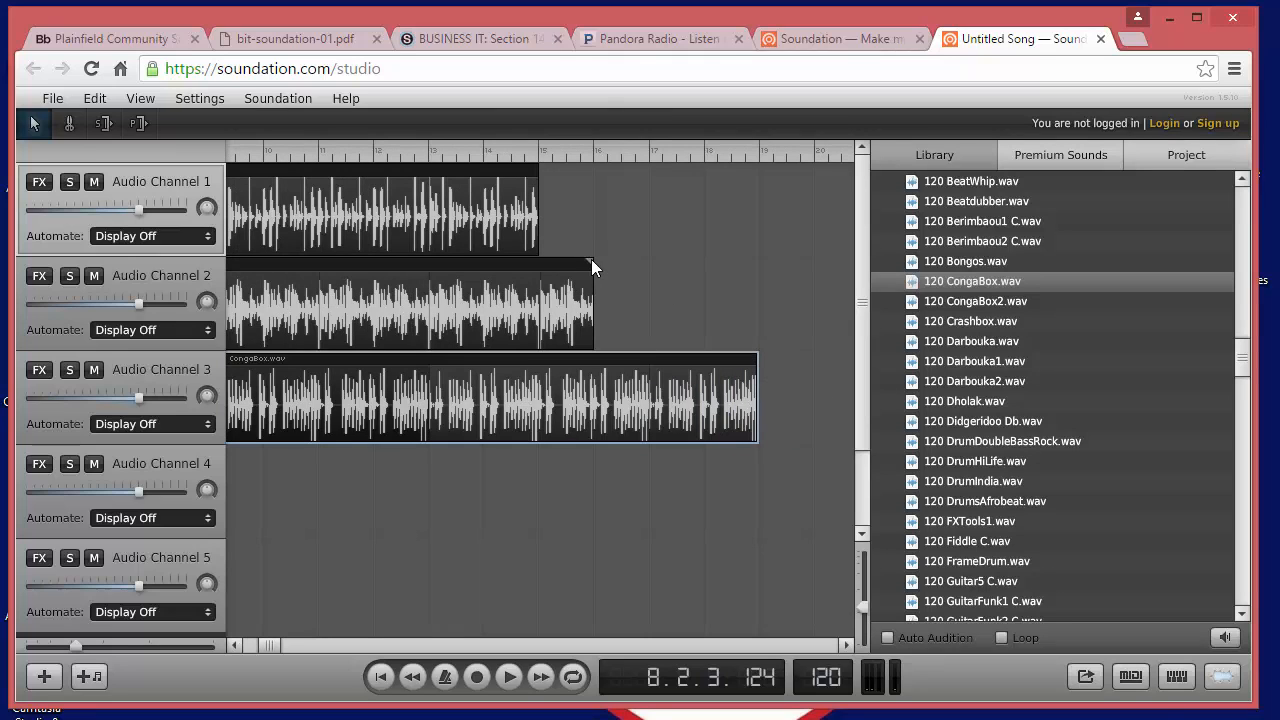
left_click_drag(591, 259, 649, 263)
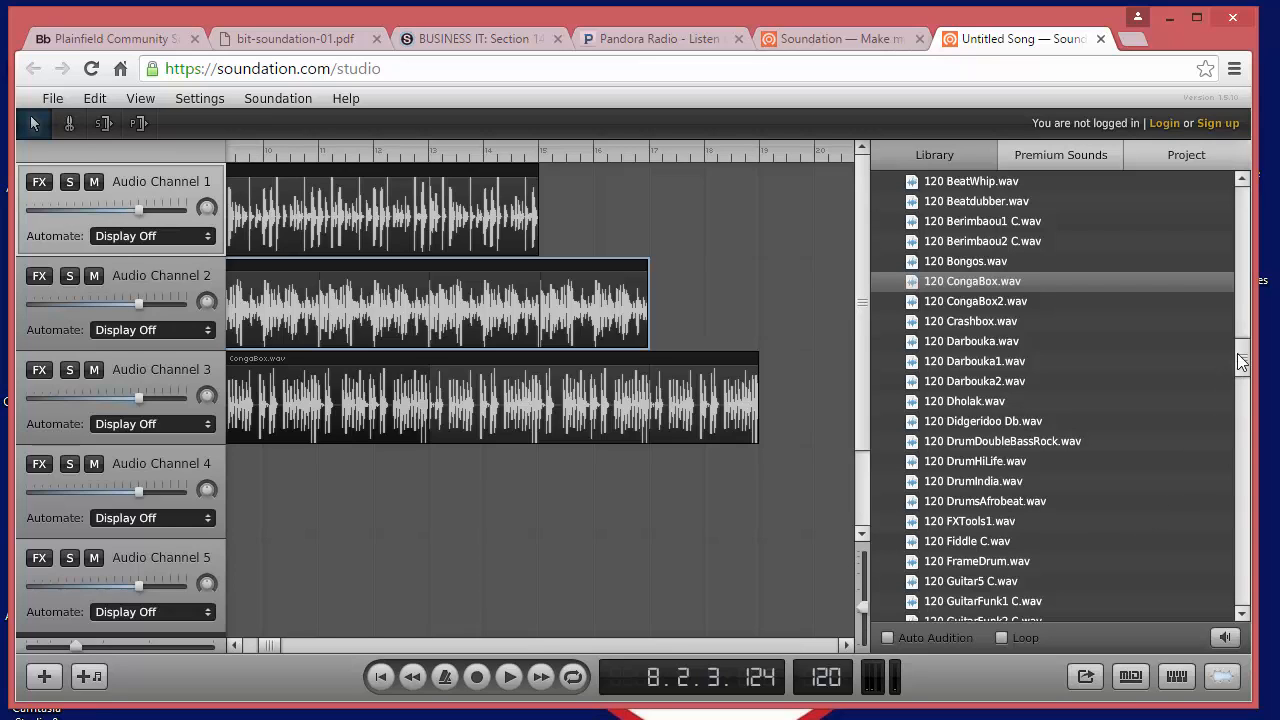
Place 120 SynthFile C.wav at measure 12 on Audio Channel 4 and extend the loop to measure 24
left_click_drag(1243, 362, 1242, 404)
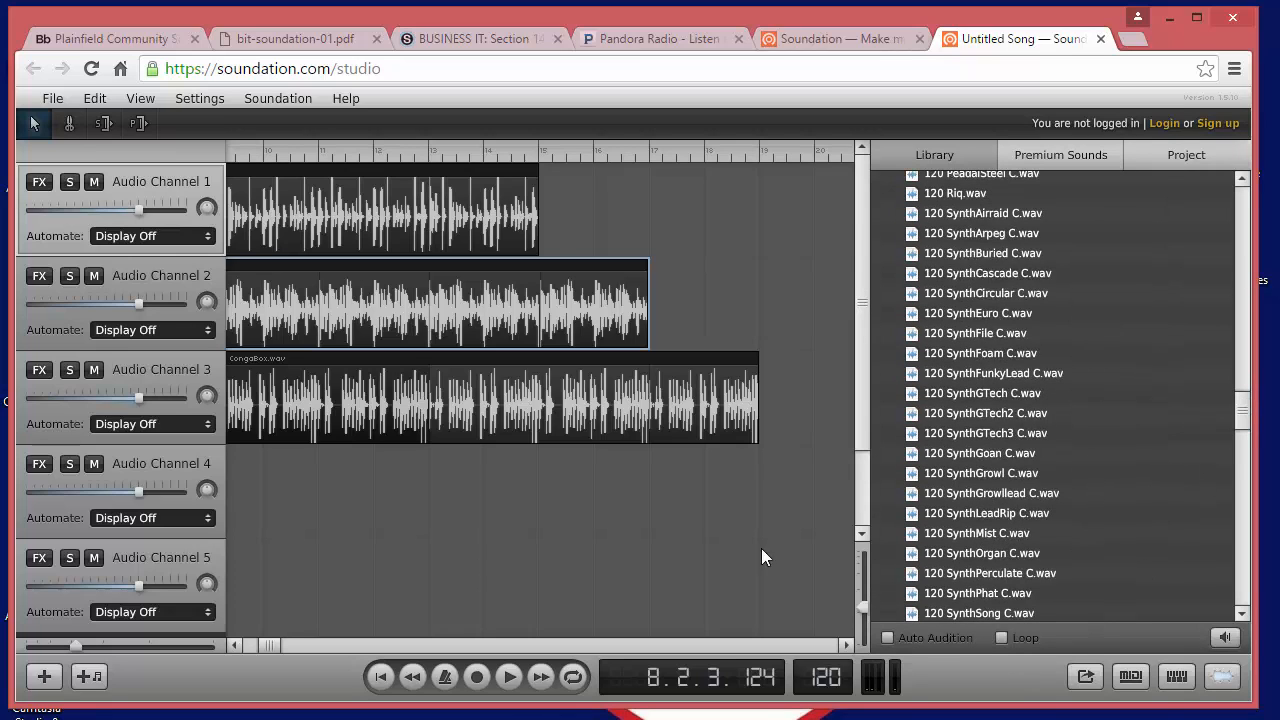
left_click_drag(276, 644, 274, 651)
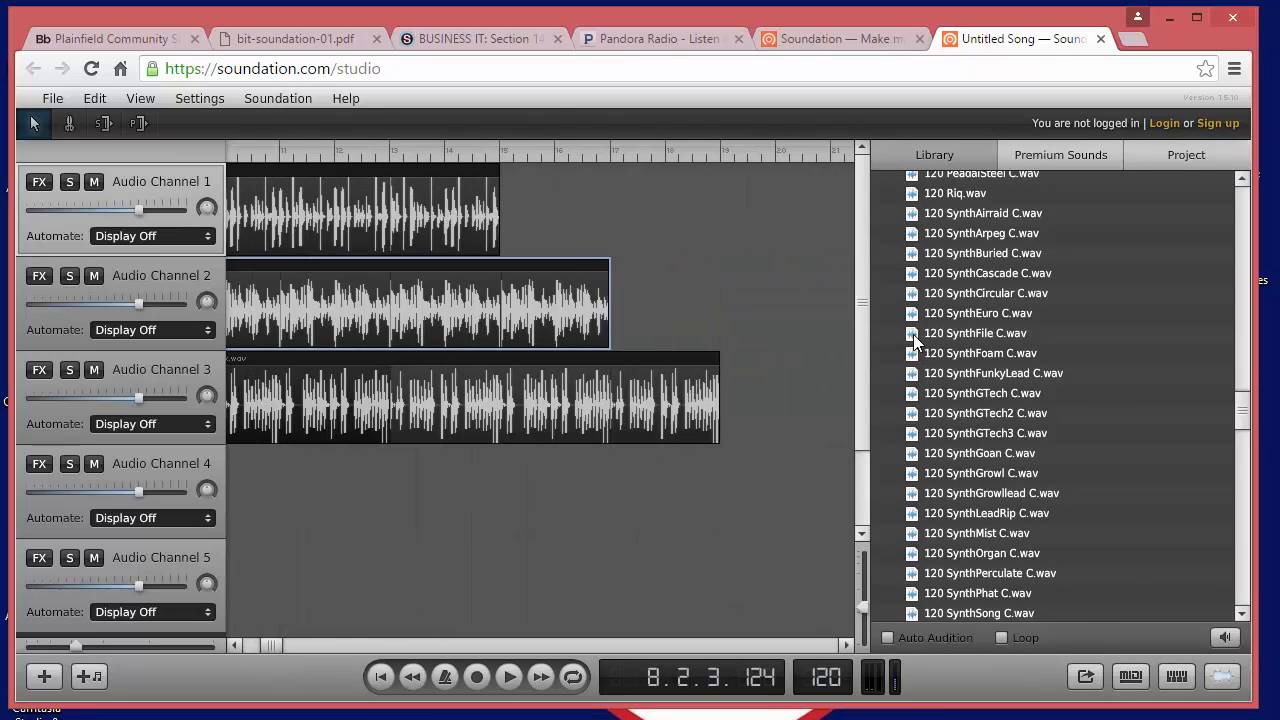
left_click_drag(914, 340, 395, 498)
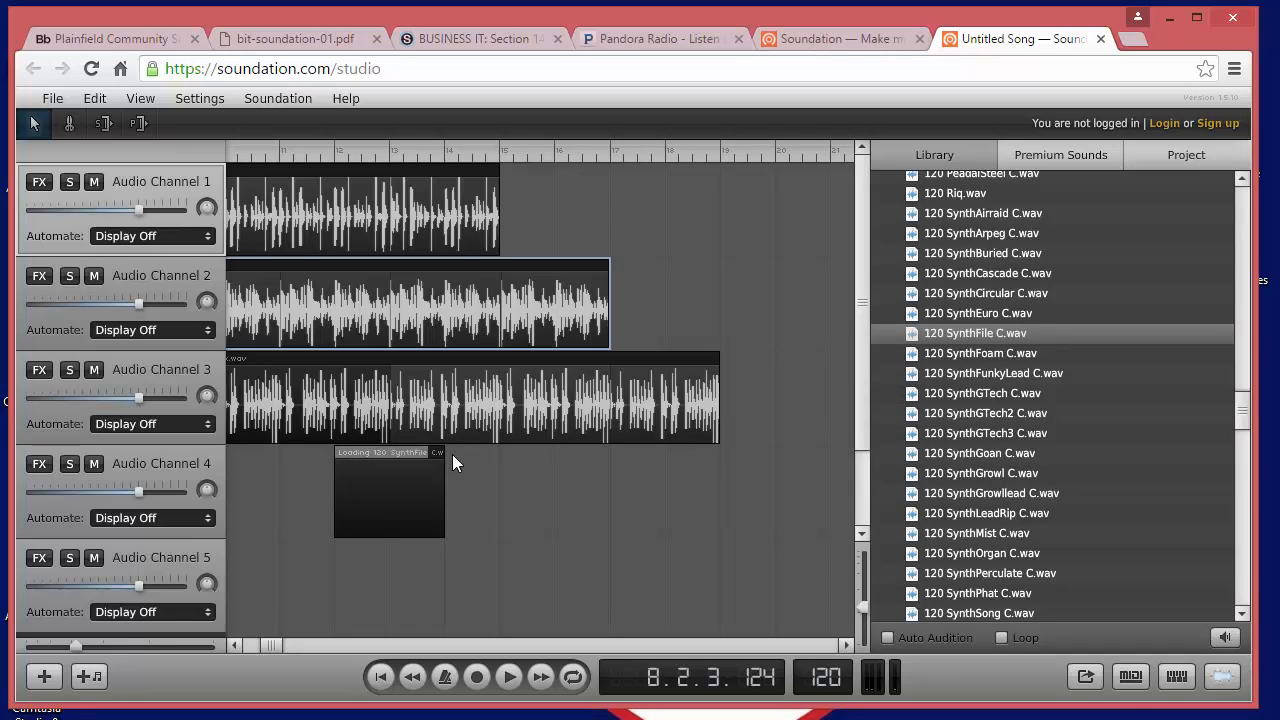
left_click_drag(440, 448, 760, 463)
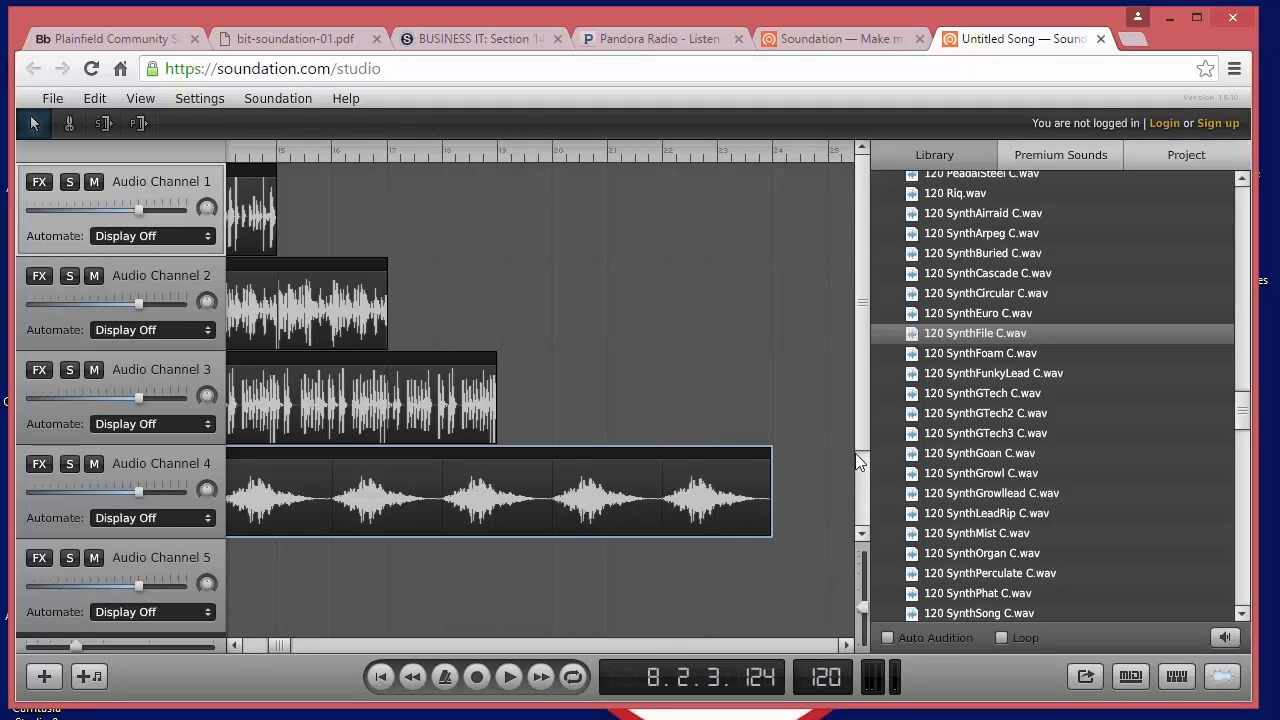
Place 120 BeatTrickle.wav at measure 17 on Audio Channel 5 and extend the loop to measure 28
left_click_drag(279, 643, 276, 652)
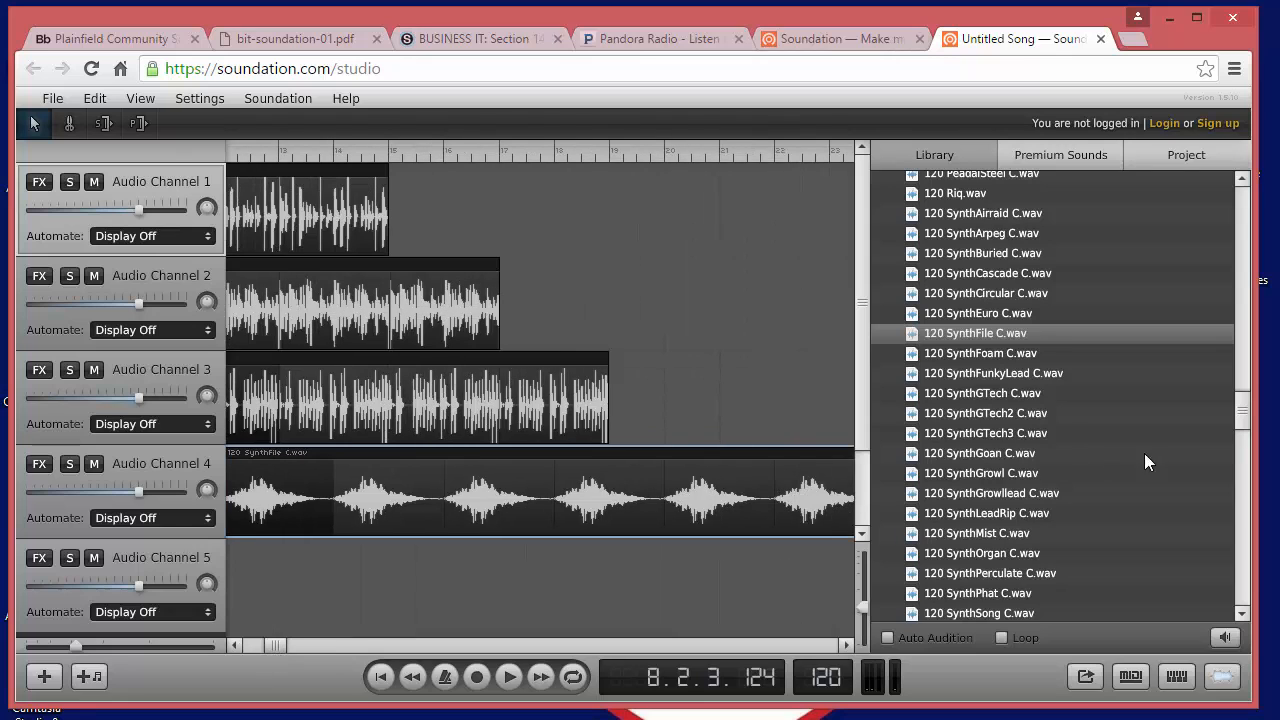
left_click_drag(1246, 425, 1247, 357)
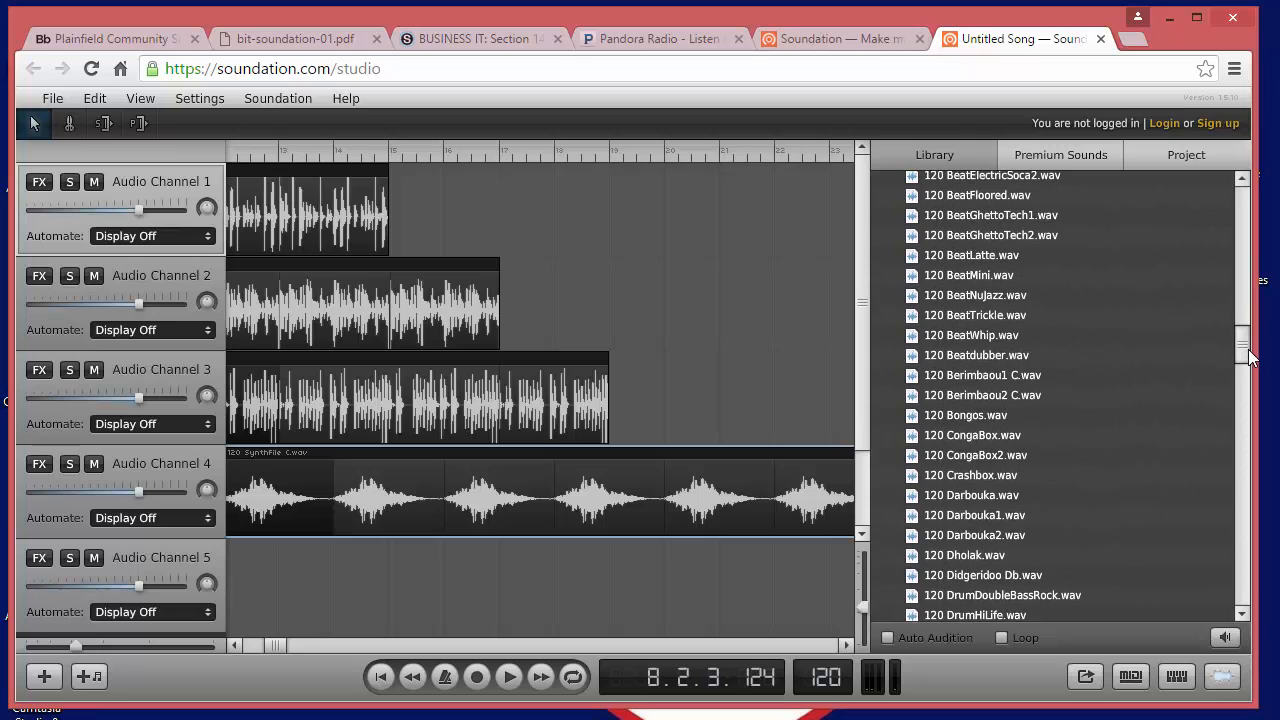
left_click_drag(964, 318, 610, 587)
left_click_drag(711, 590, 785, 549)
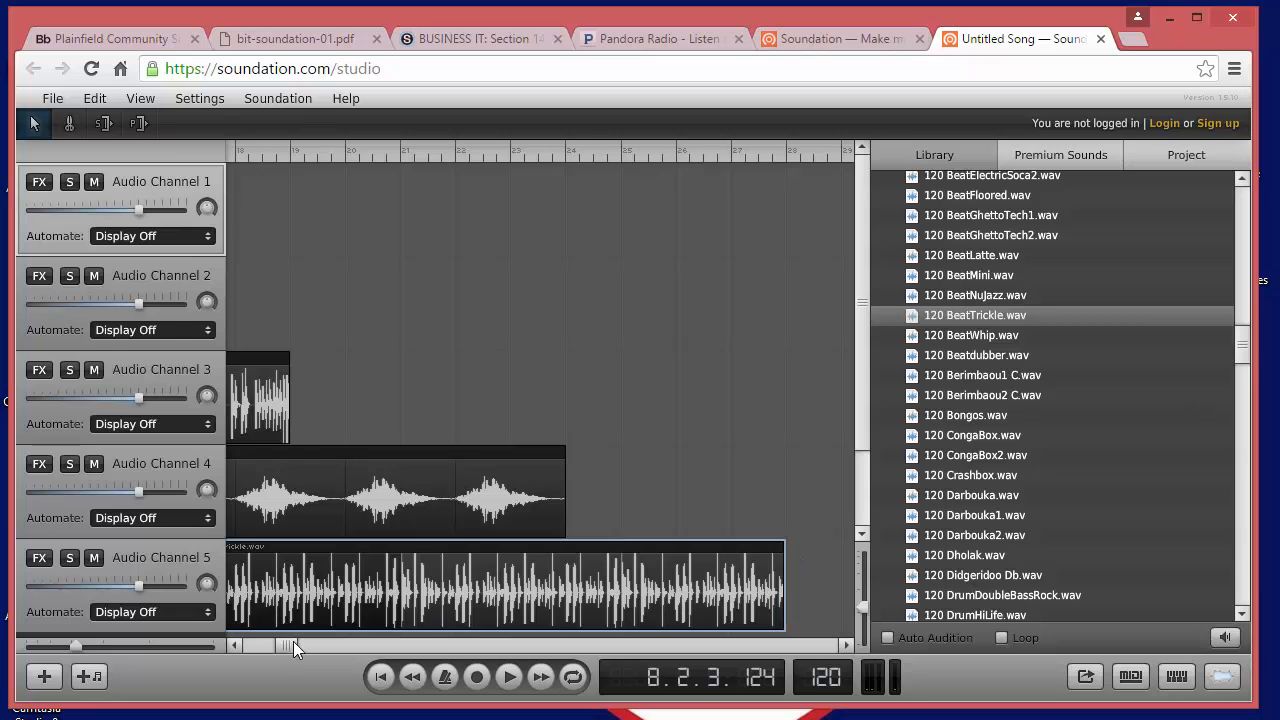
Play the complete five-channel mix from the start of the song past the end of the last clip and stop
left_click_drag(293, 641, 210, 651)
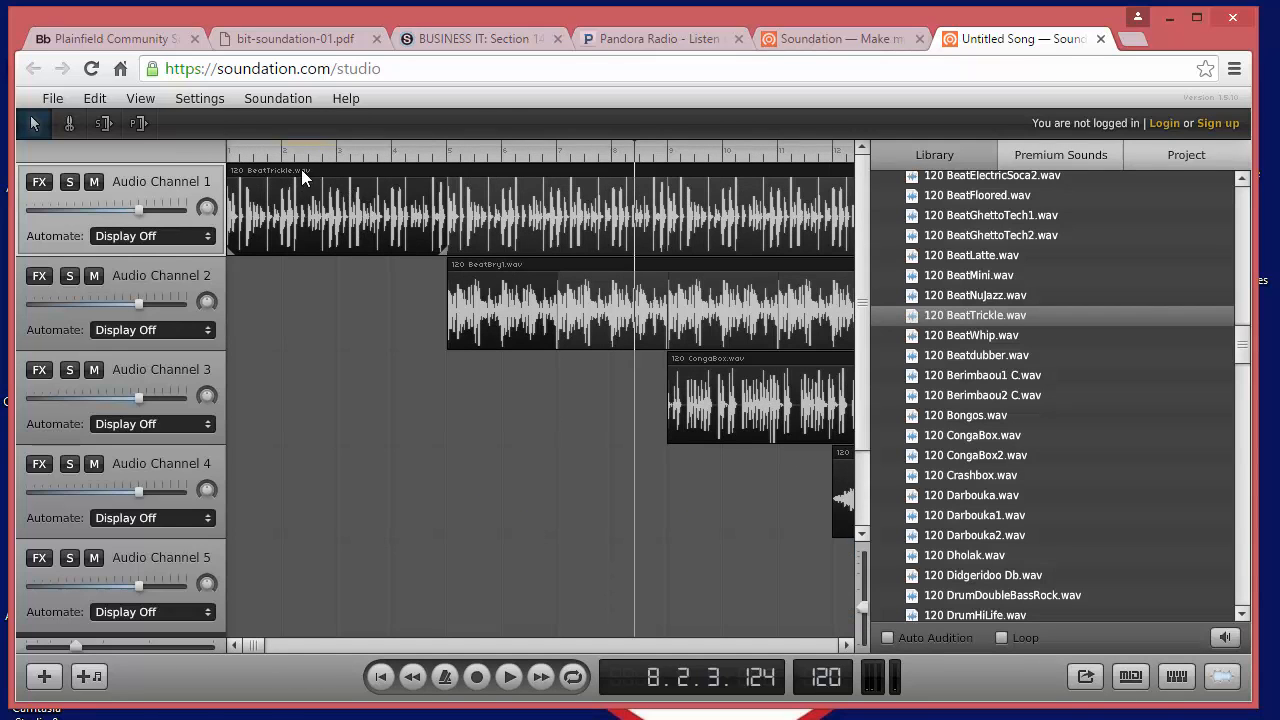
left_click_drag(279, 155, 200, 163)
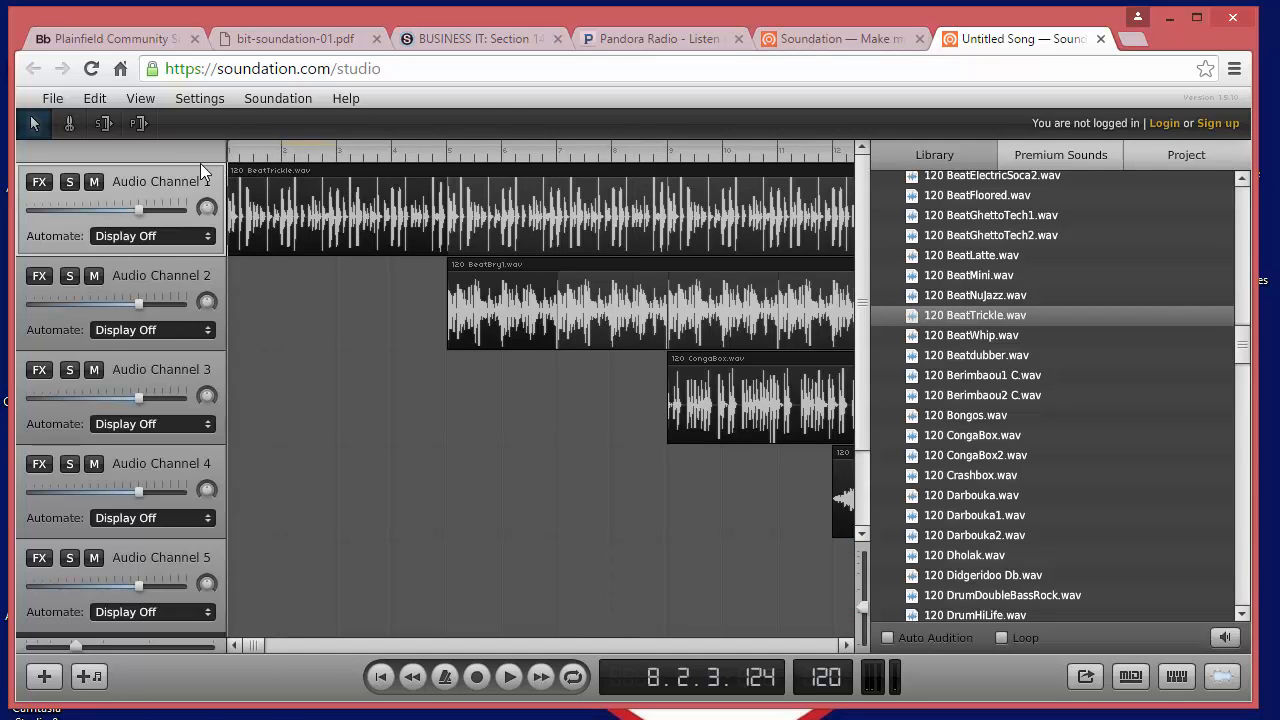
left_click(508, 676)
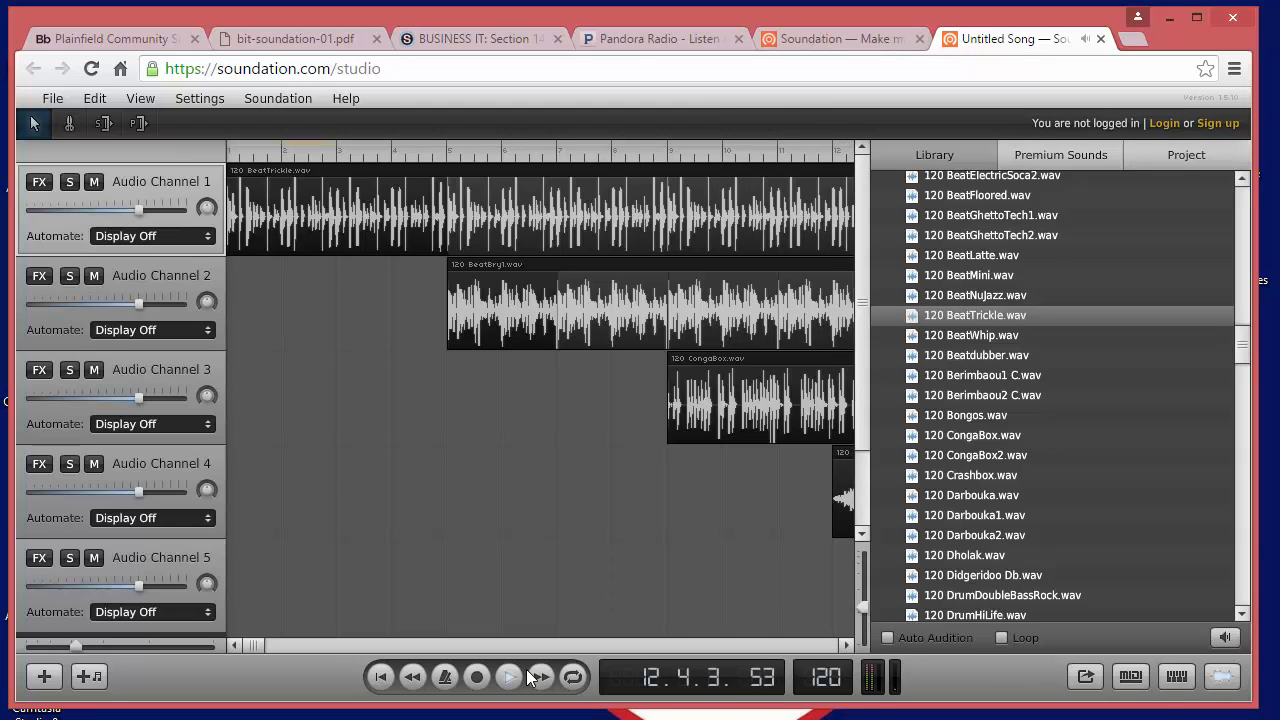
left_click_drag(257, 644, 273, 651)
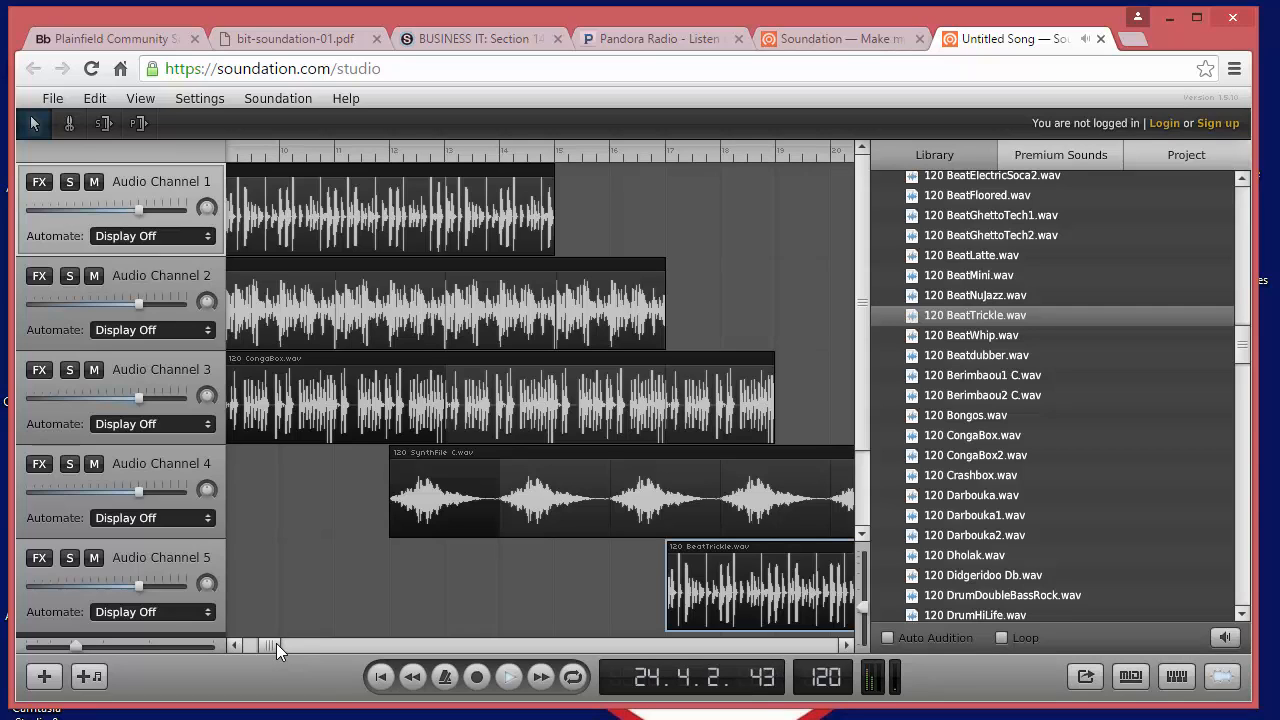
left_click_drag(274, 645, 295, 650)
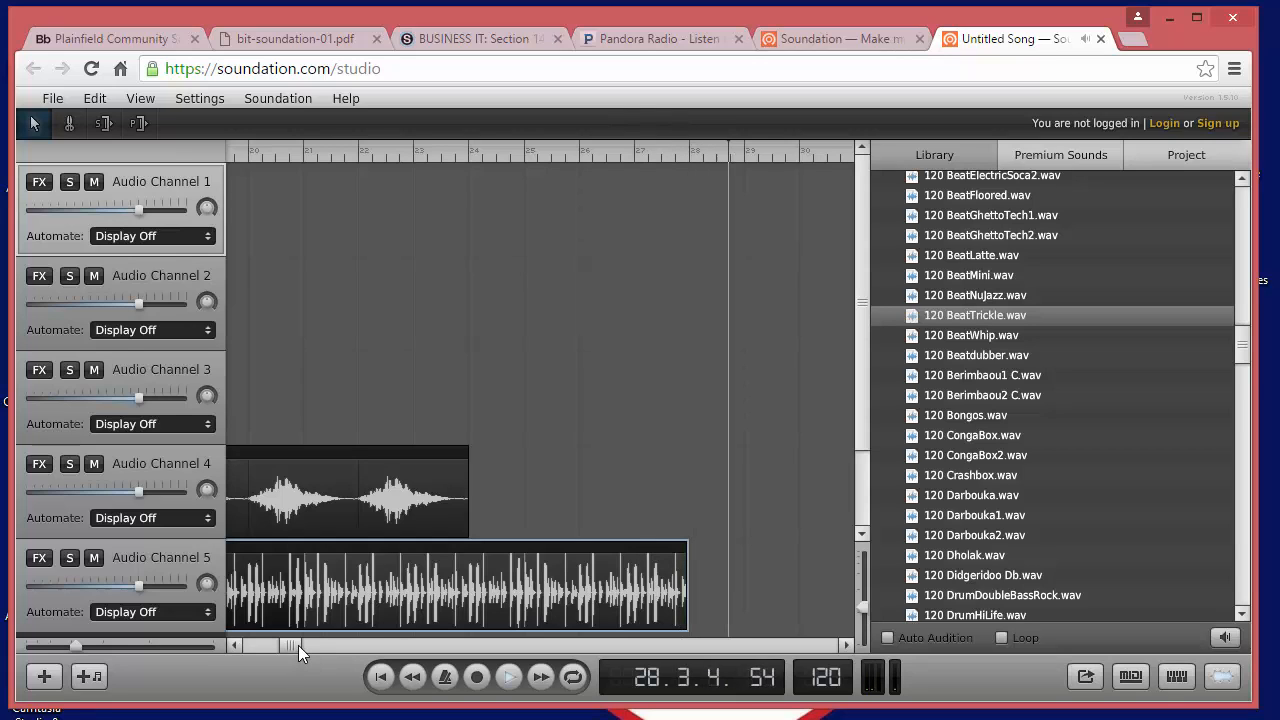
left_click(507, 679)
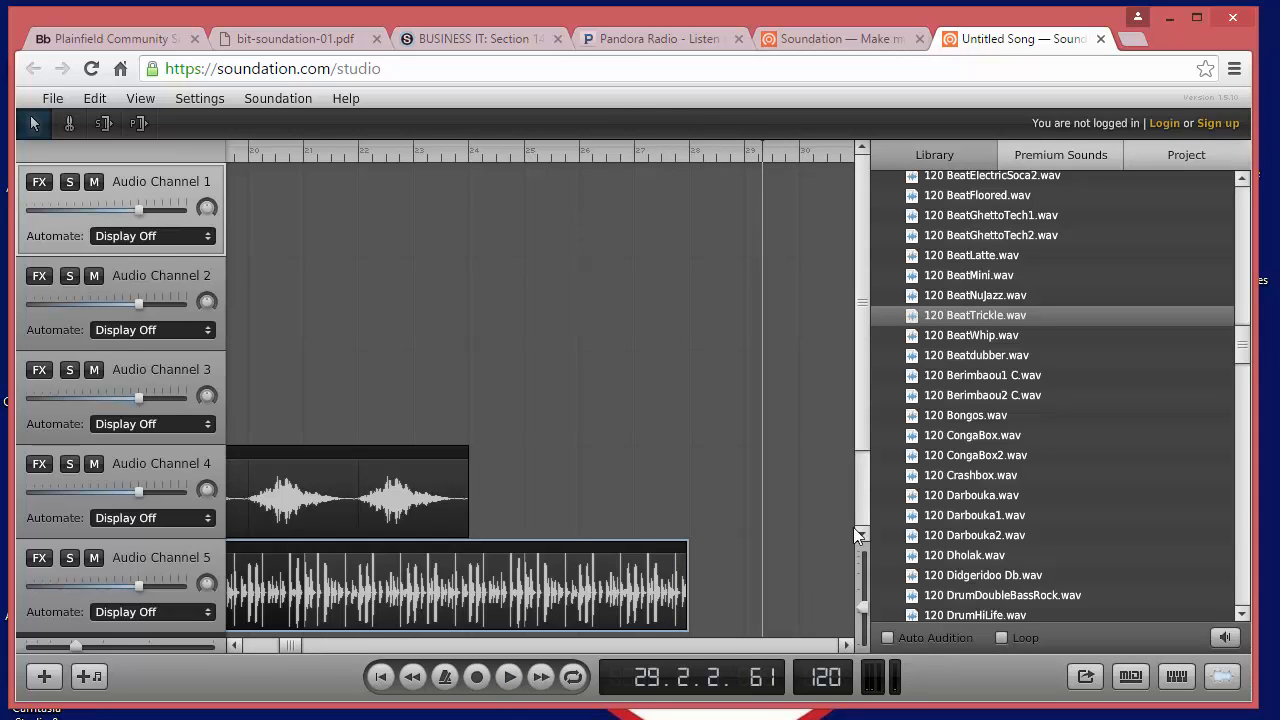
left_click_drag(290, 646, 241, 661)
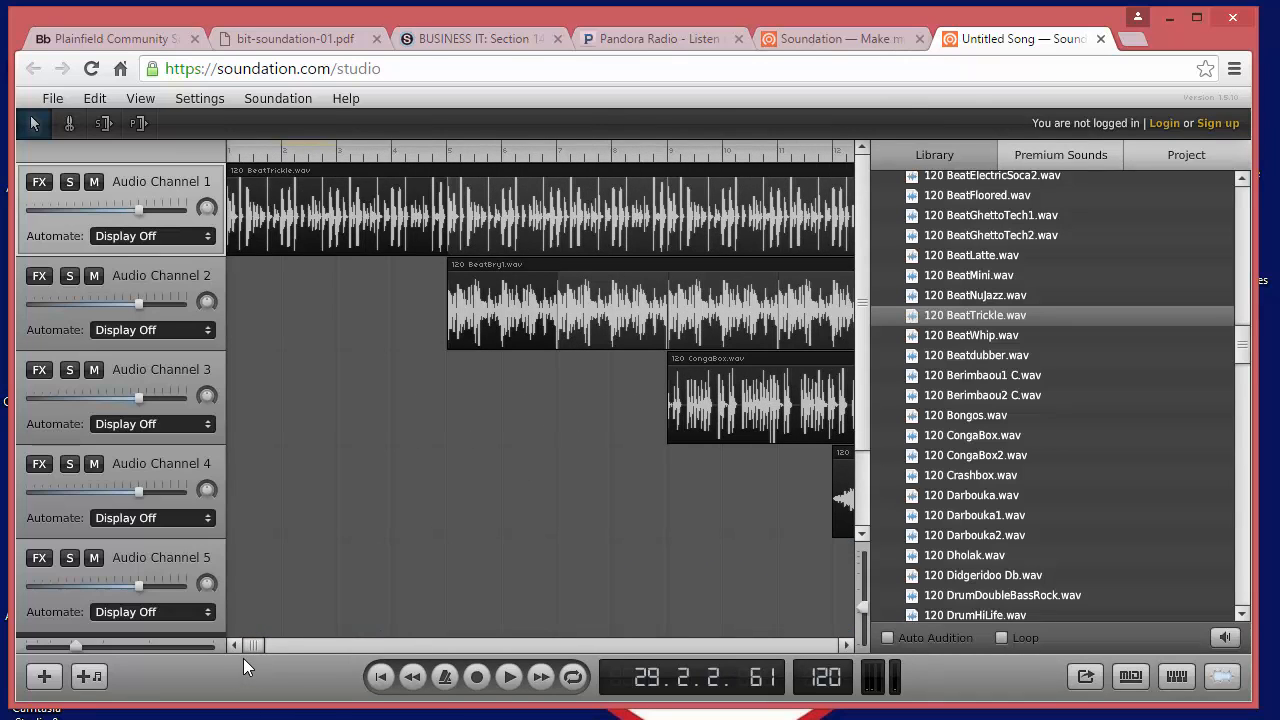
Play the ending of the mix from measure 26 past the end of the Audio Channel 5 clip and stop
left_click_drag(253, 648, 231, 663)
left_click_drag(257, 648, 281, 648)
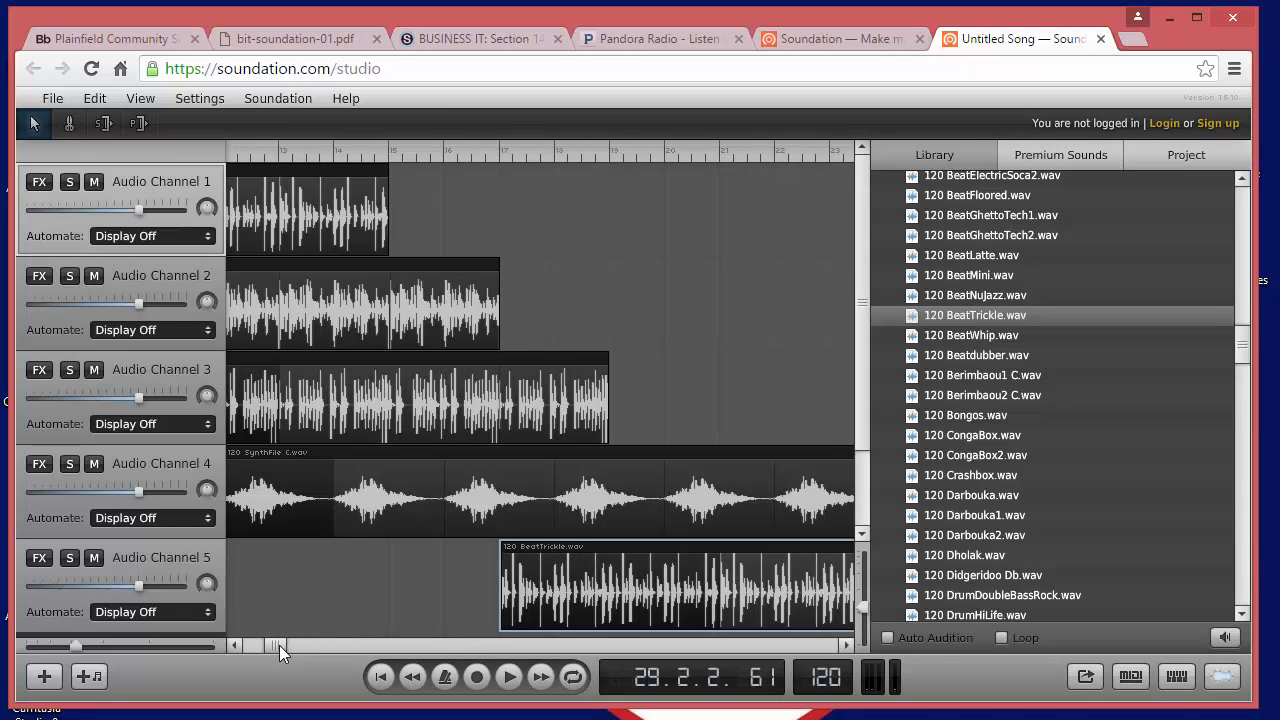
left_click_drag(279, 645, 301, 653)
left_click_drag(407, 158, 385, 176)
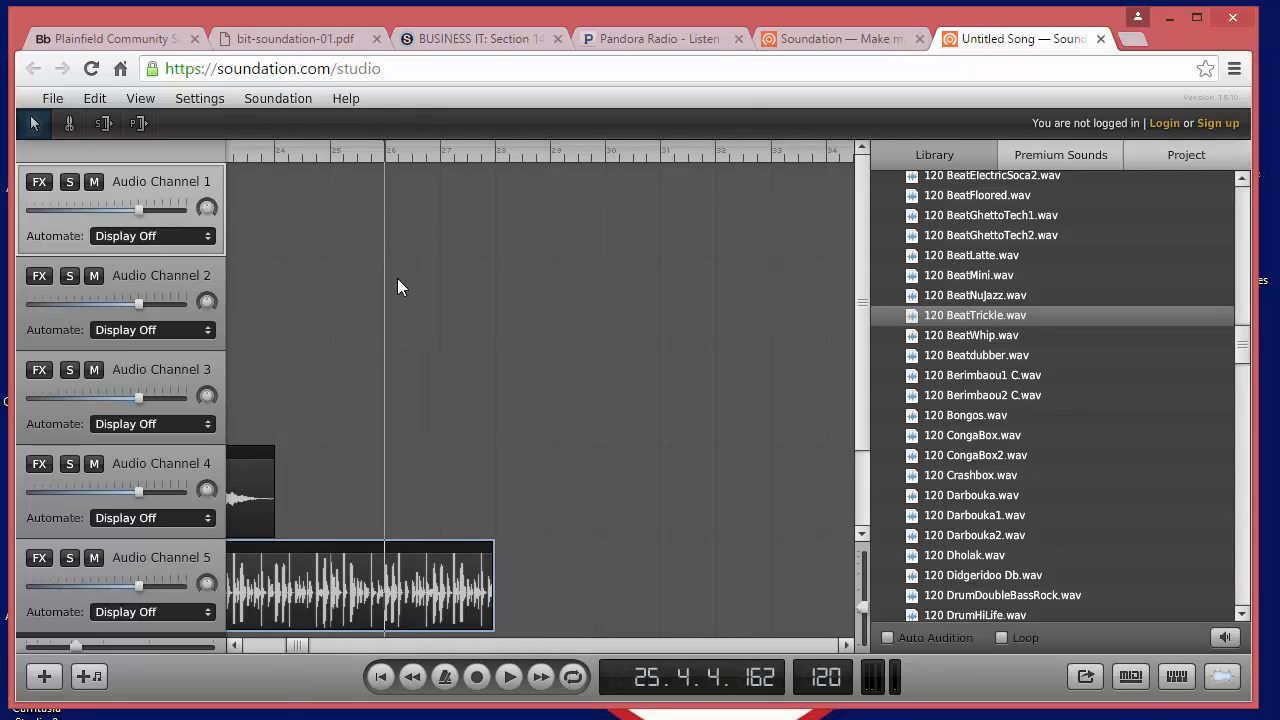
left_click(508, 677)
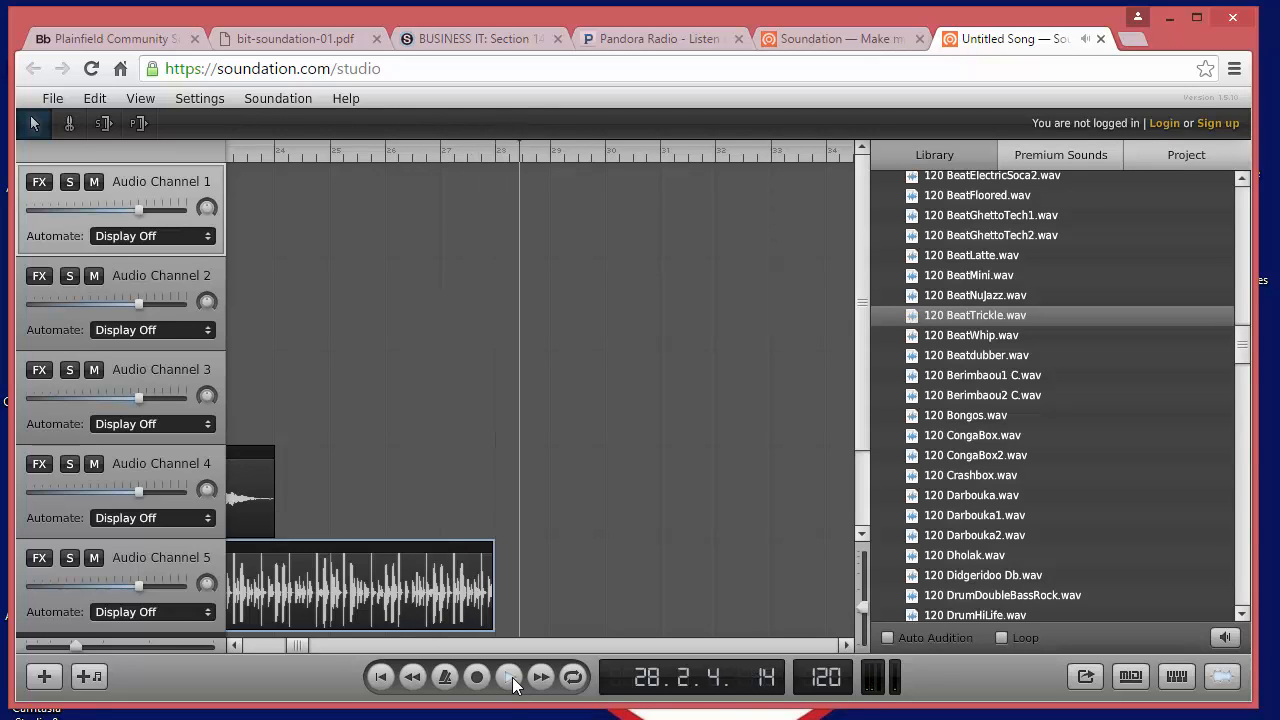
left_click(512, 677)
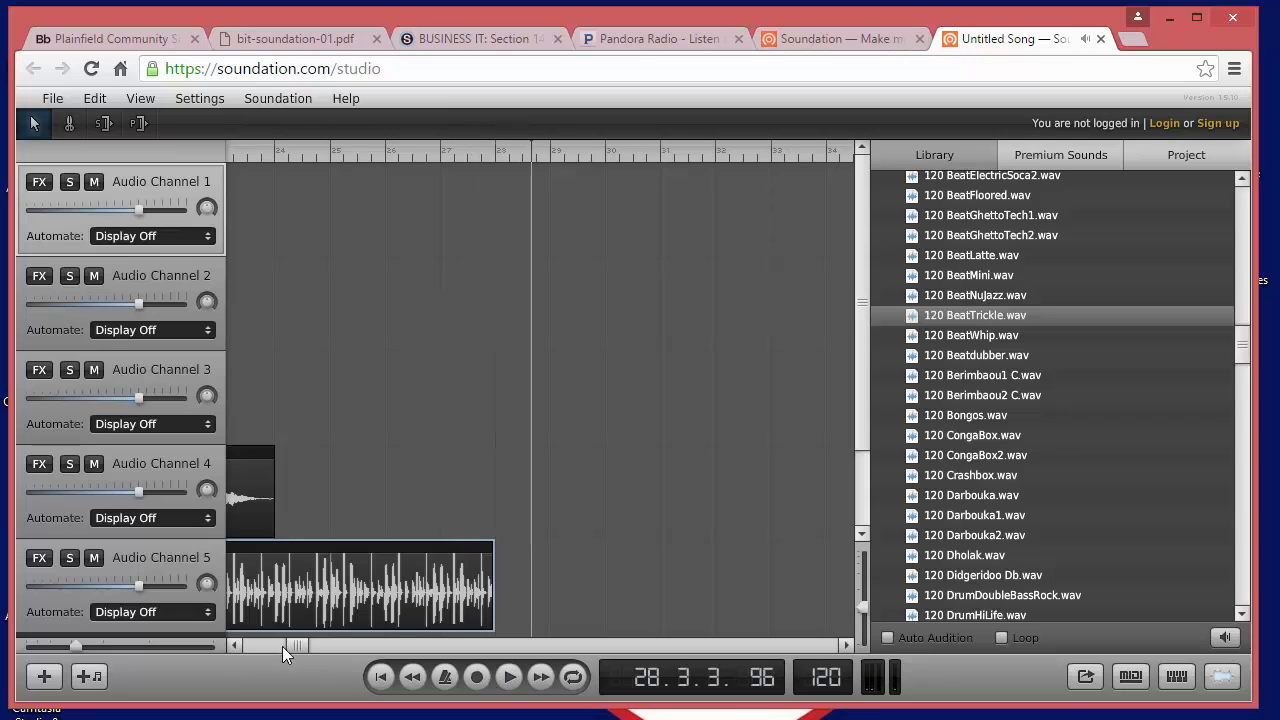
mouse_move(298, 648)
left_mouse_down()
mouse_move(249, 652)
mouse_move(280, 643)
left_mouse_up()
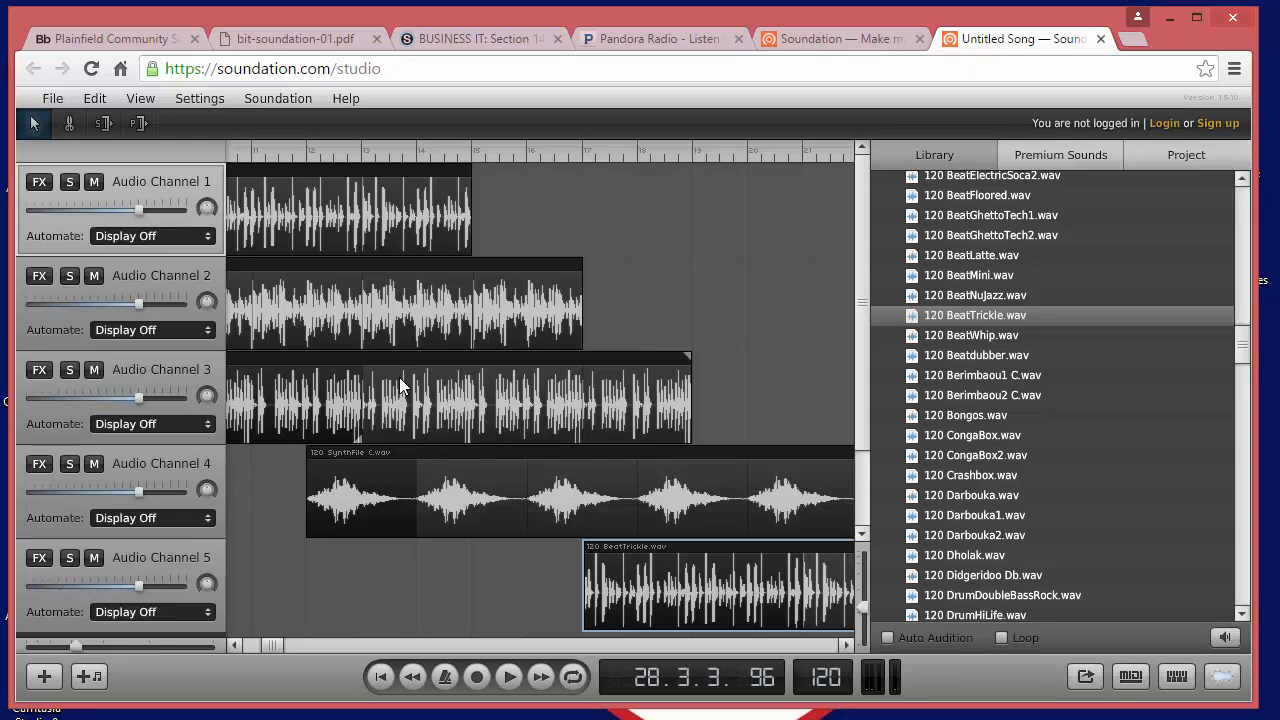
Export the song as a .wav file named mix1 to the personal network drive (H:)
left_click(48, 104)
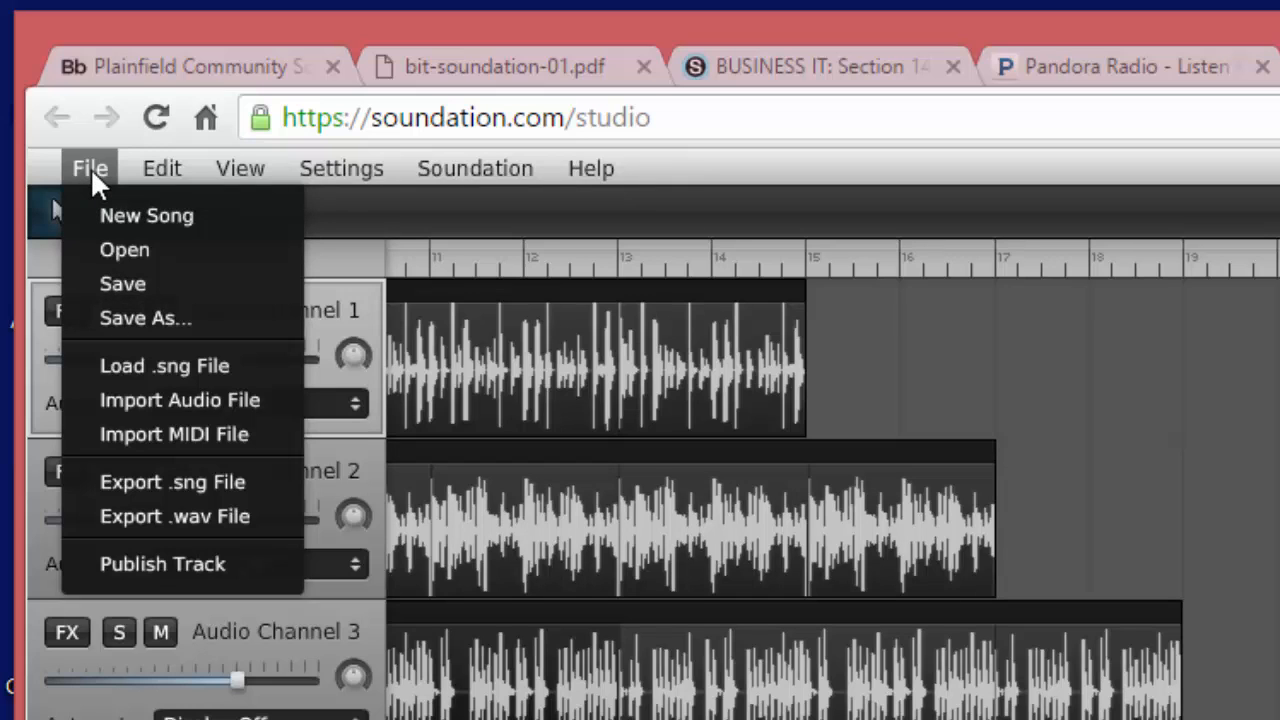
left_click(200, 516)
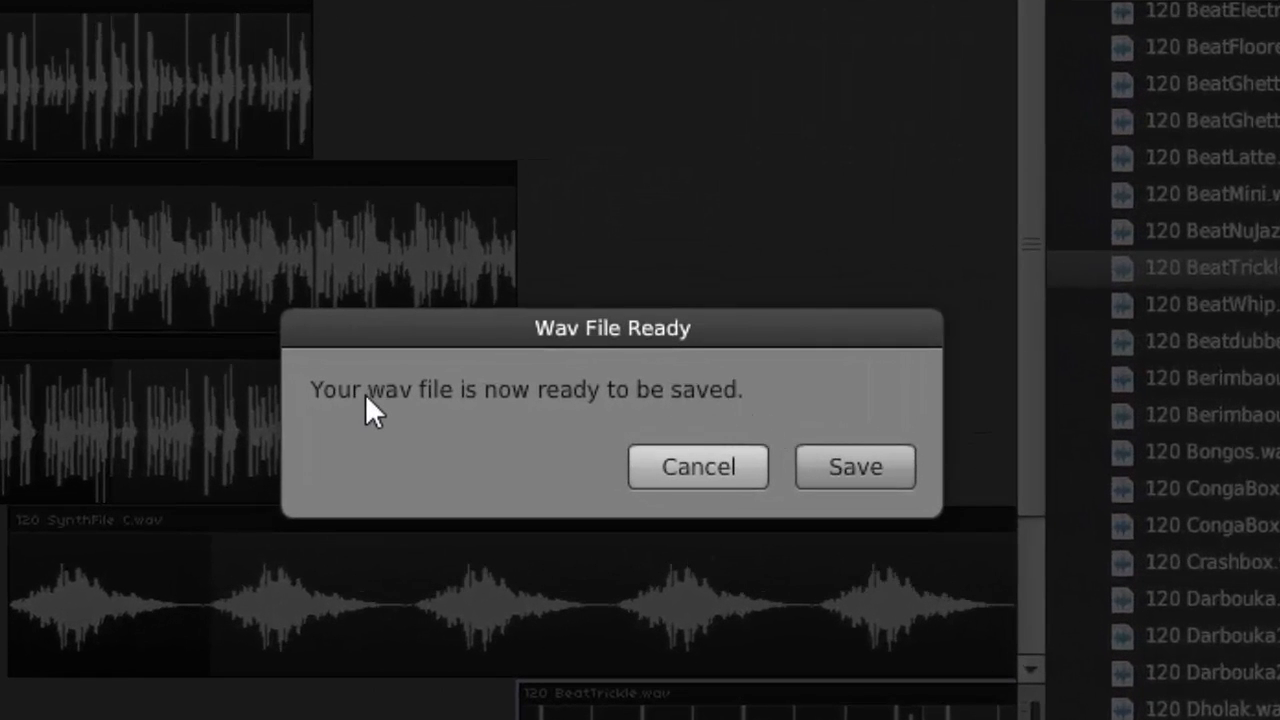
left_click(873, 473)
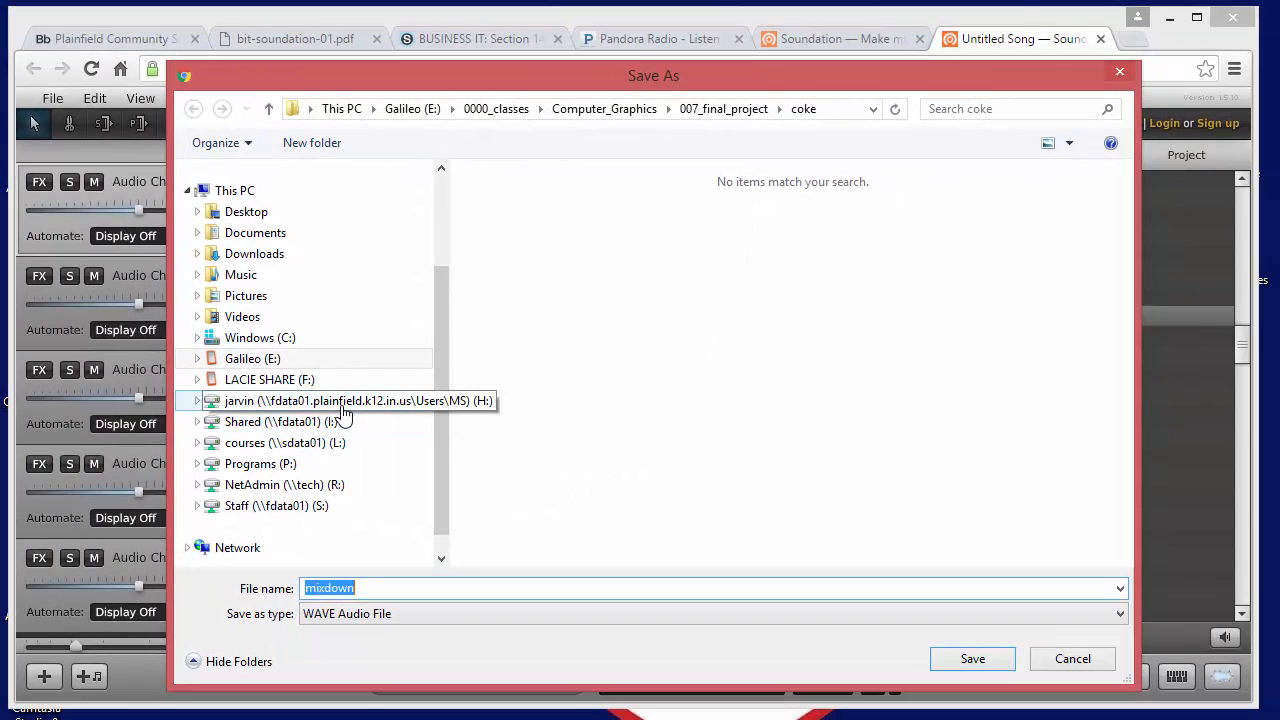
left_click(341, 405)
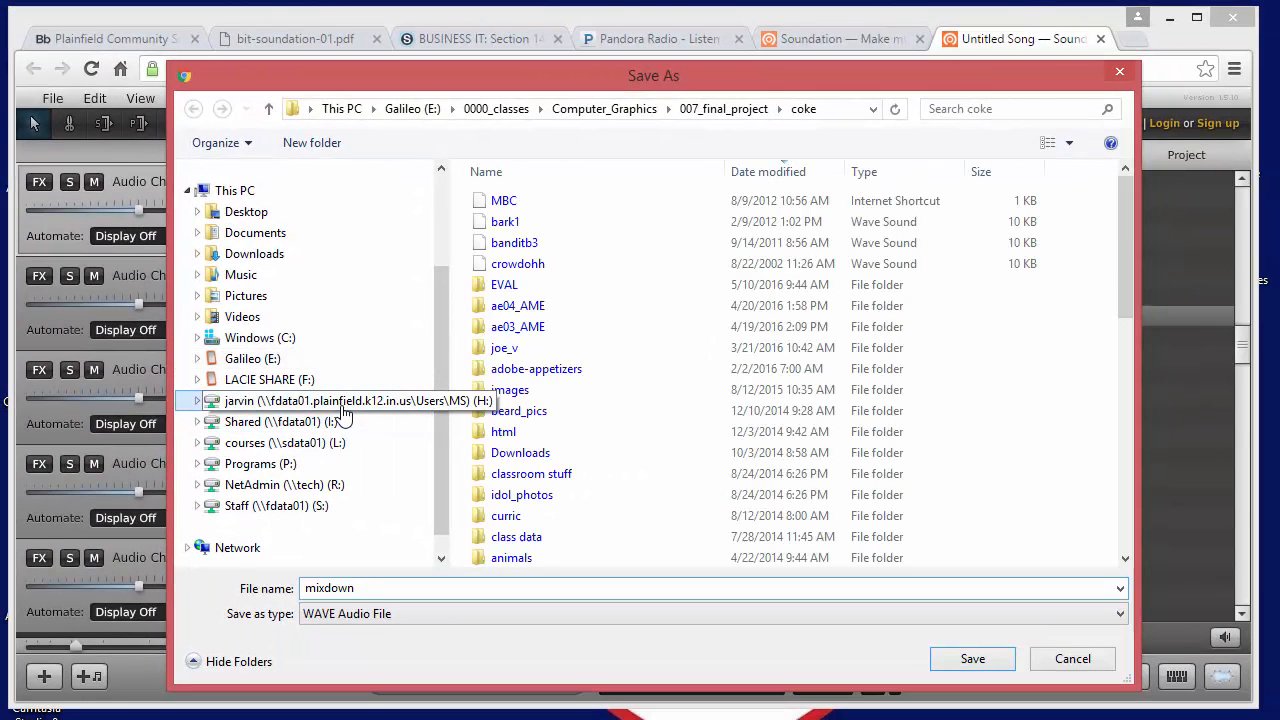
left_click(377, 588)
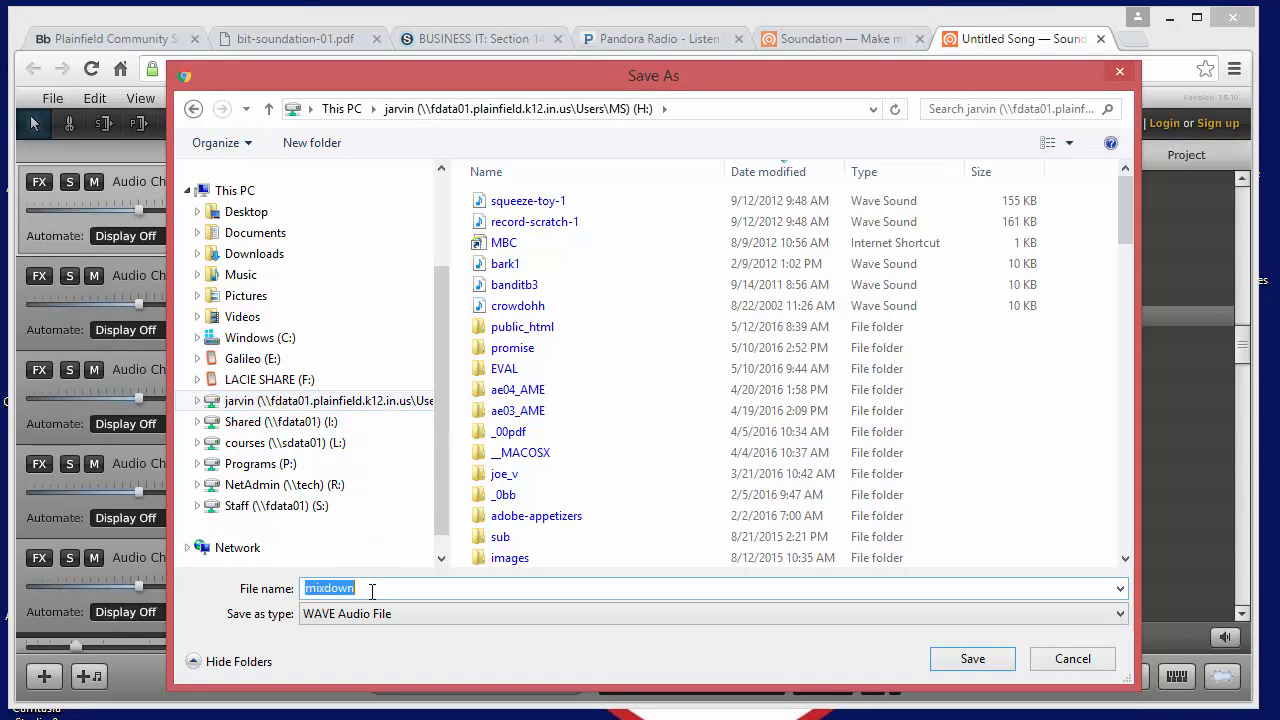
left_click(393, 589)
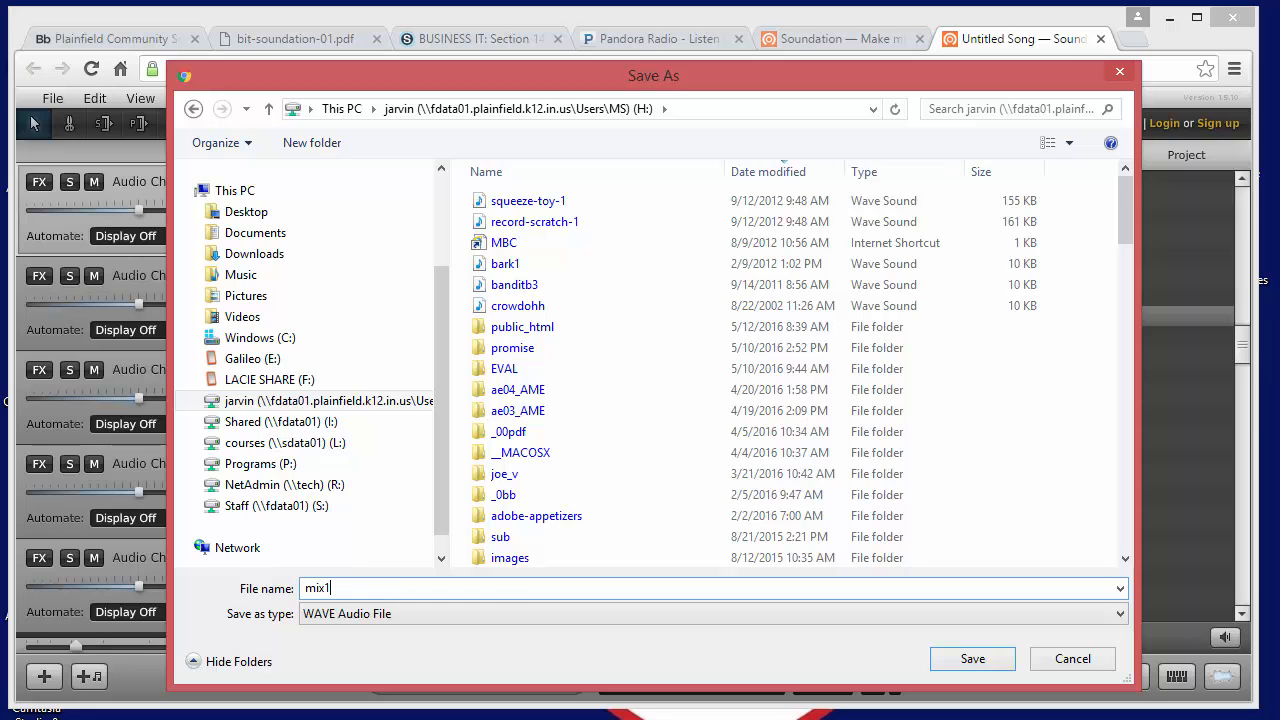
left_click(960, 660)
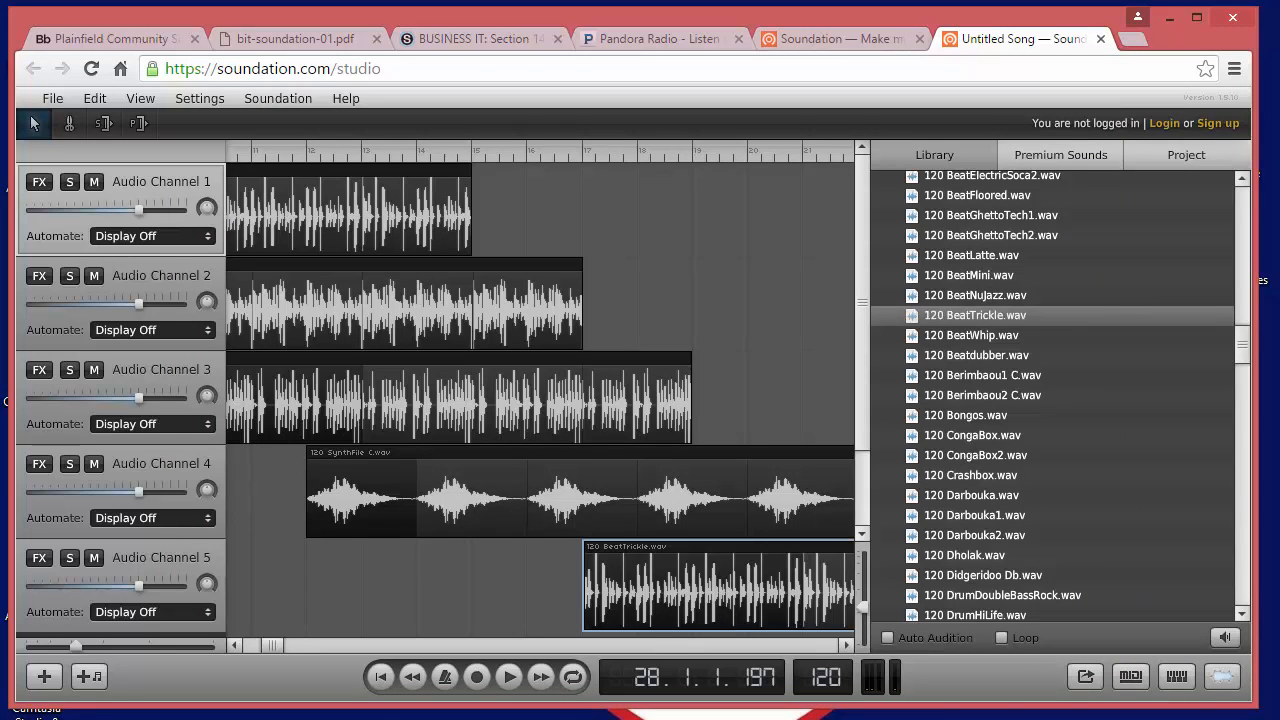
Check the Soundation Mix 1 entry in the Schoology course materials and the requirements in bit-soundation-01.pdf
mouse_move(266, 719)
left_click(429, 44)
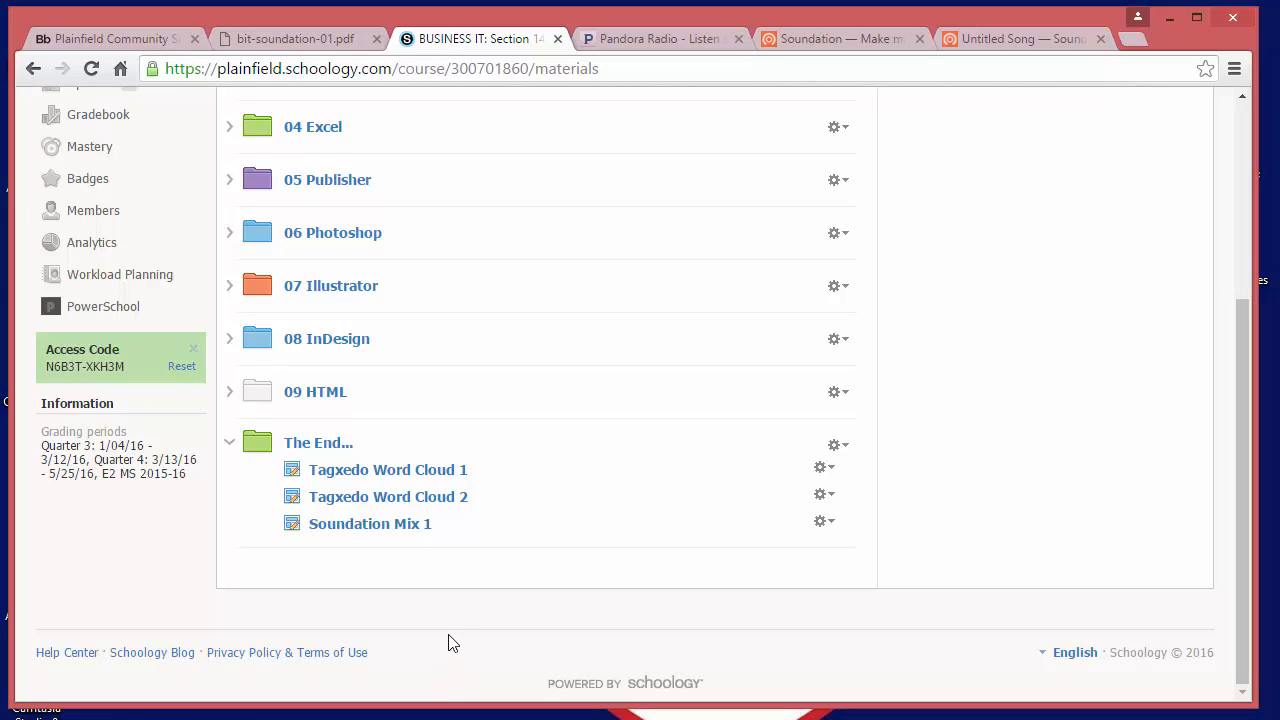
left_click(336, 42)
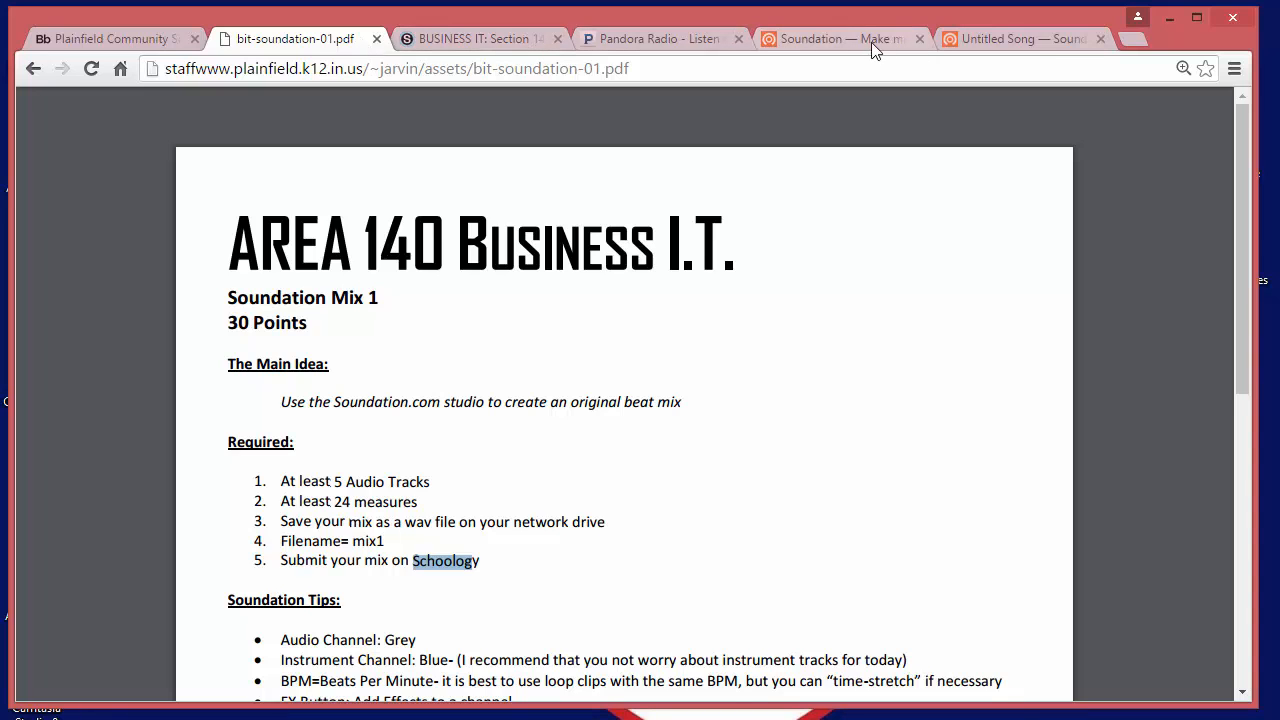
Return to the Soundation studio and look through the 120 BPM bass and beat loops in the sound library
left_click(1025, 39)
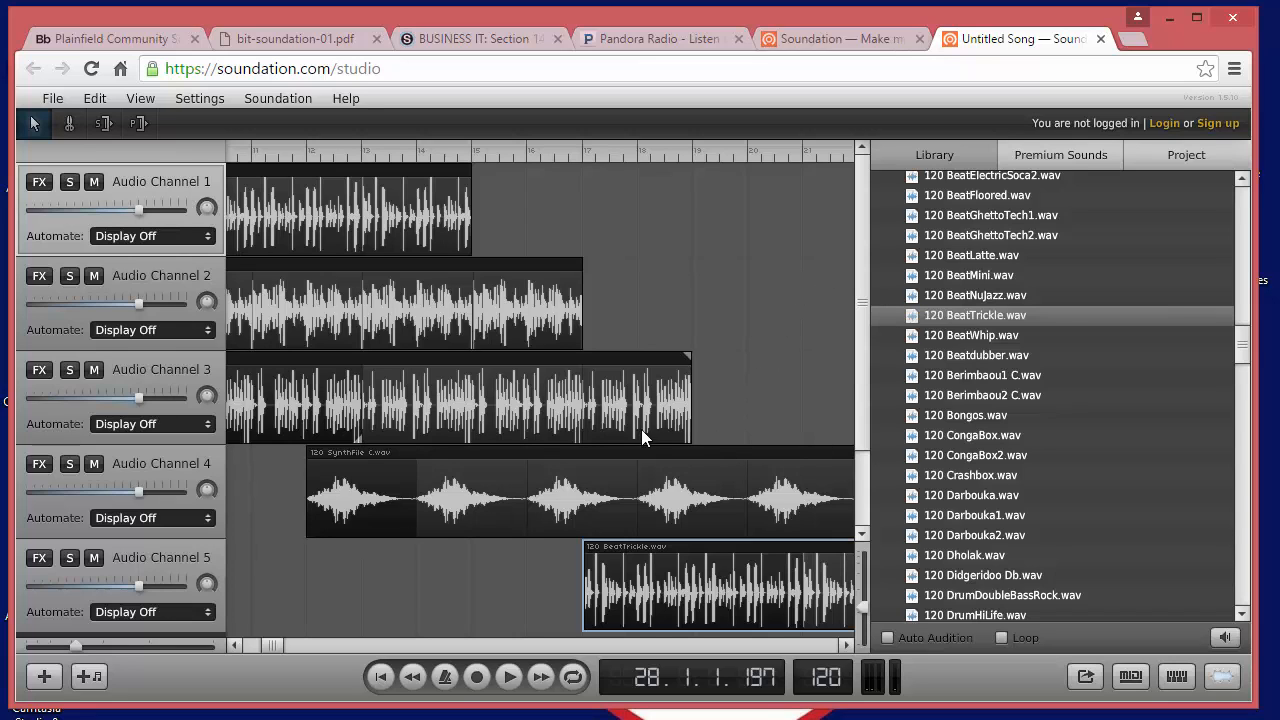
scroll(1085, 435, "up", 6)
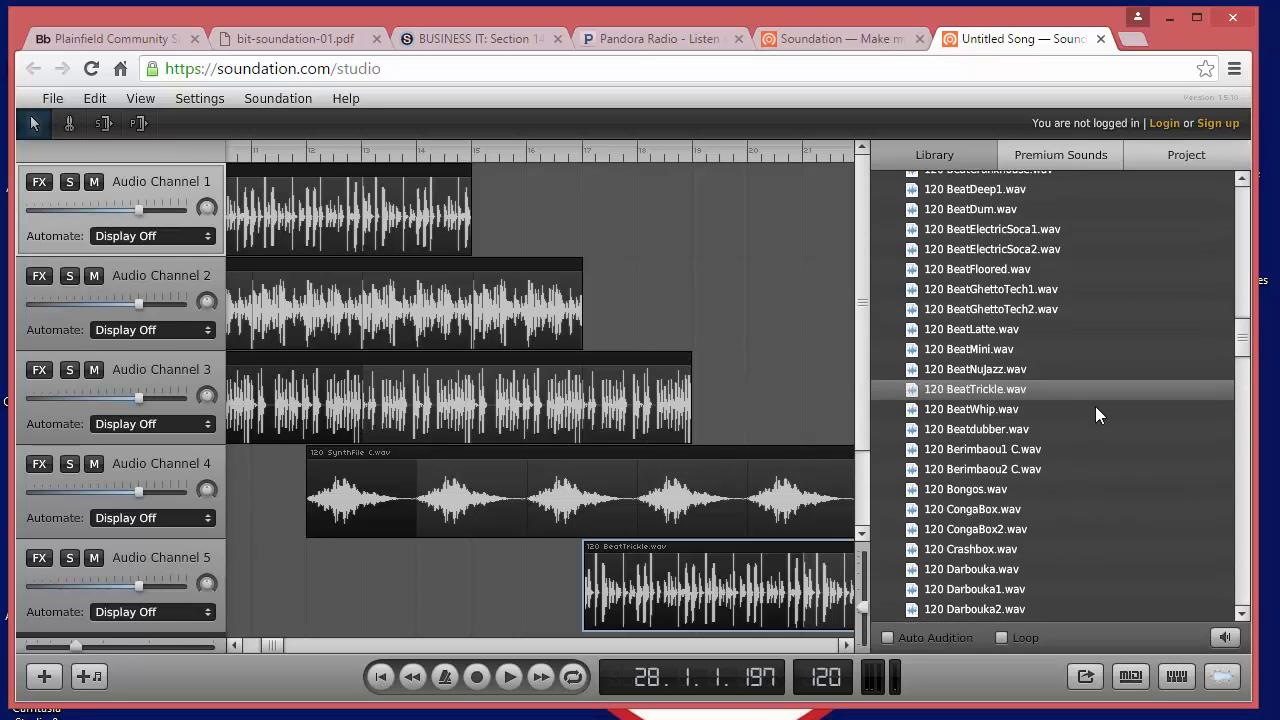
scroll(955, 330, "up", 9)
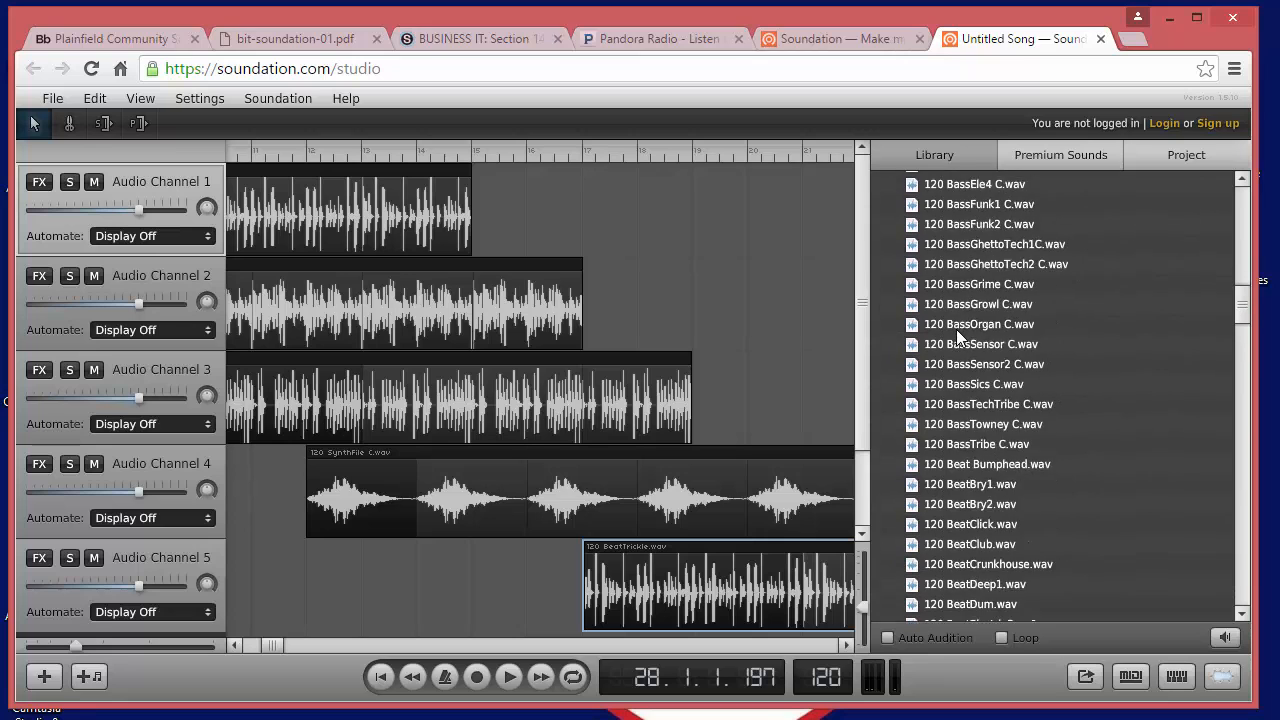
scroll(1007, 471, "down", 7)
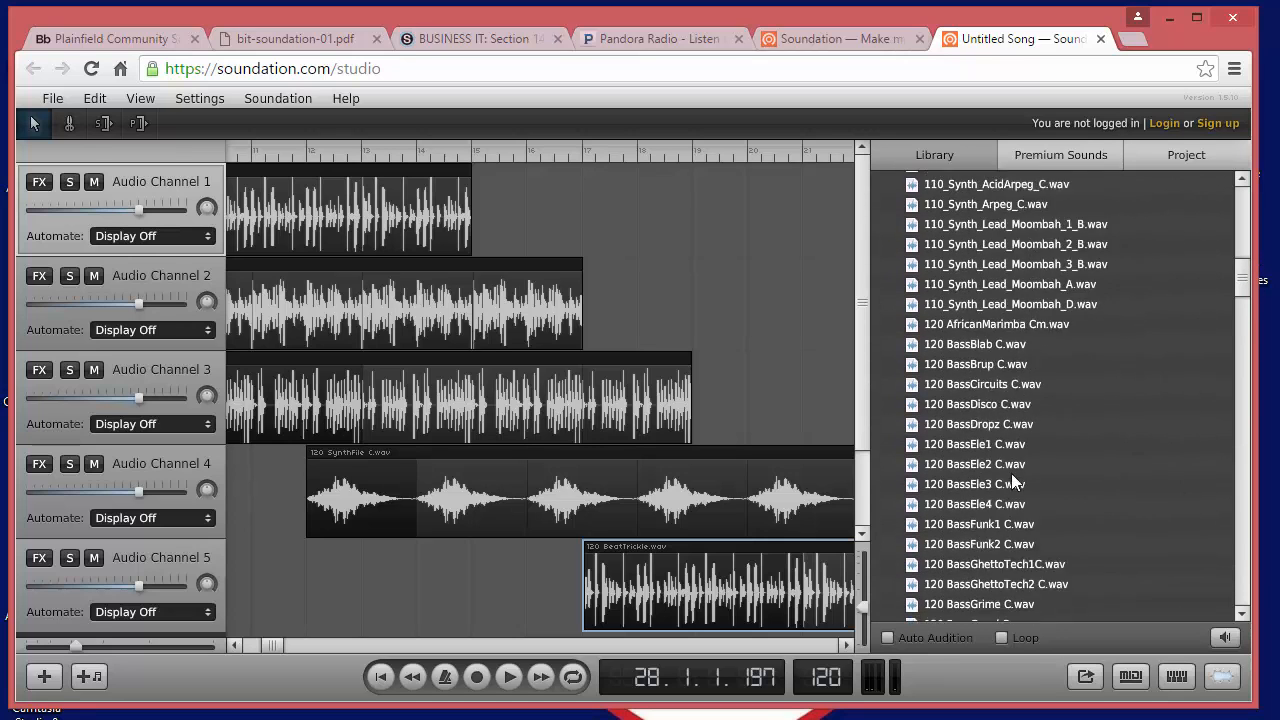
scroll(1007, 471, "down", 2)
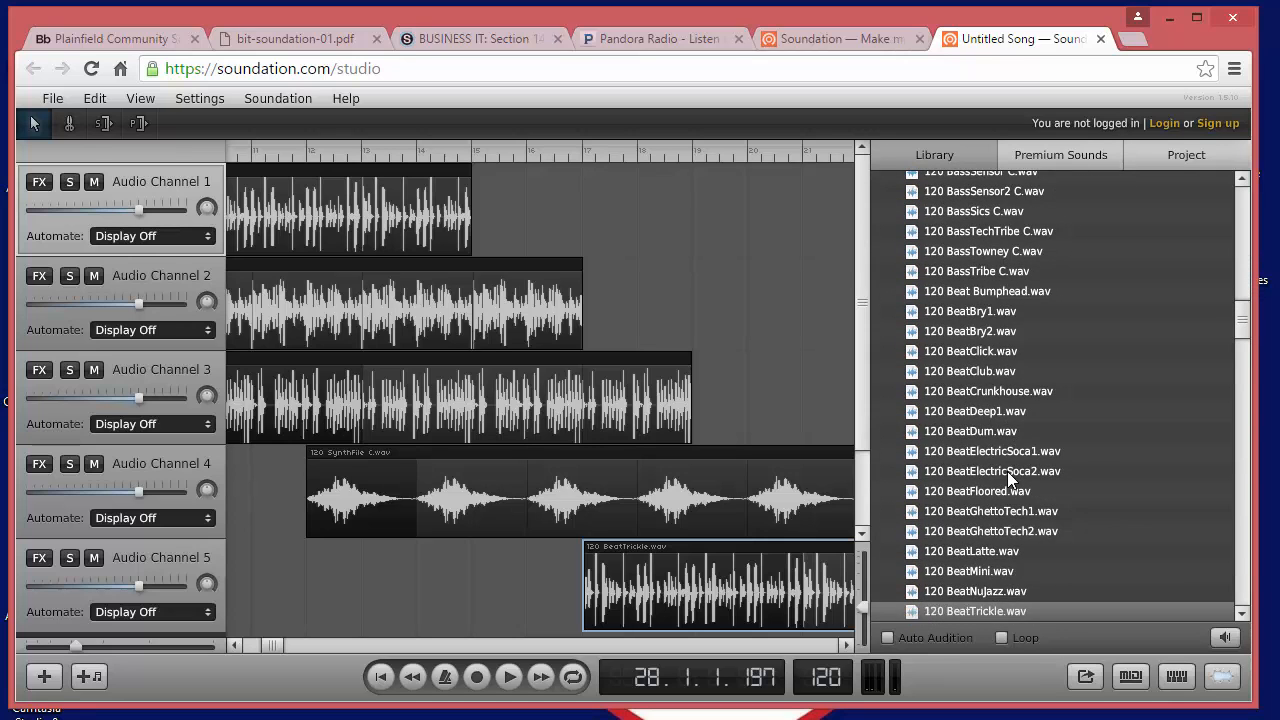
scroll(1006, 465, "up", 3)
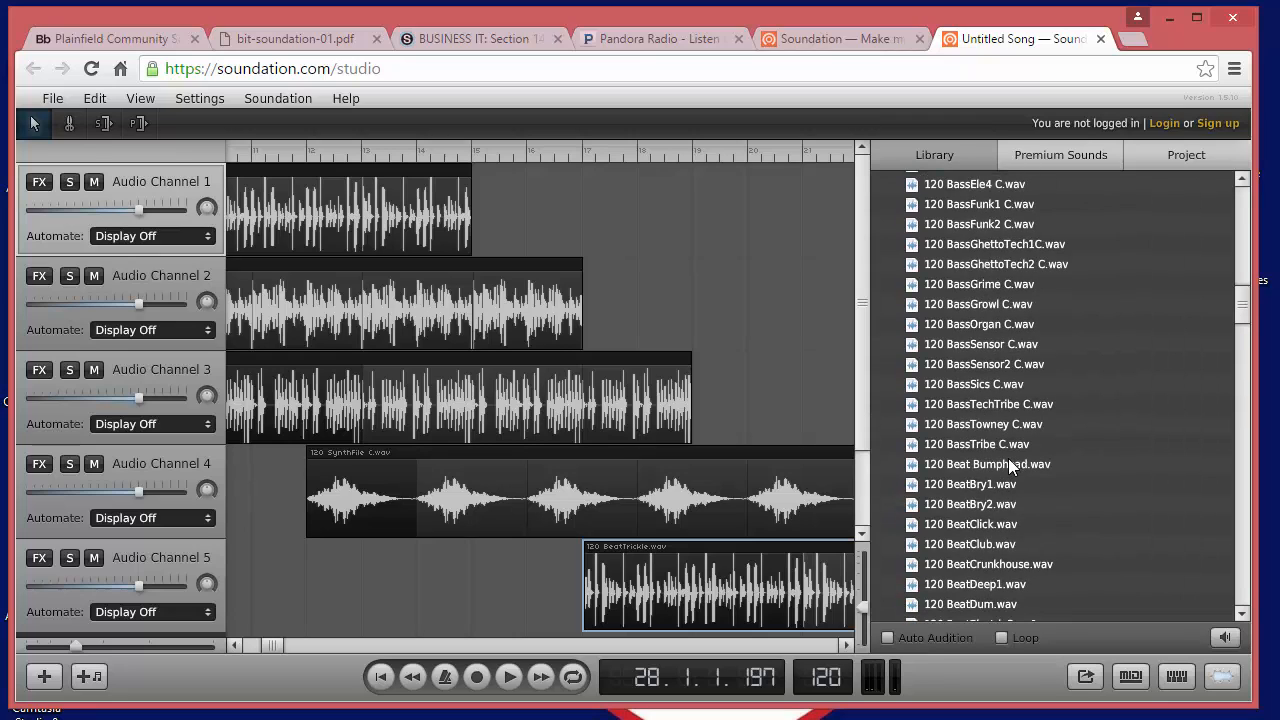